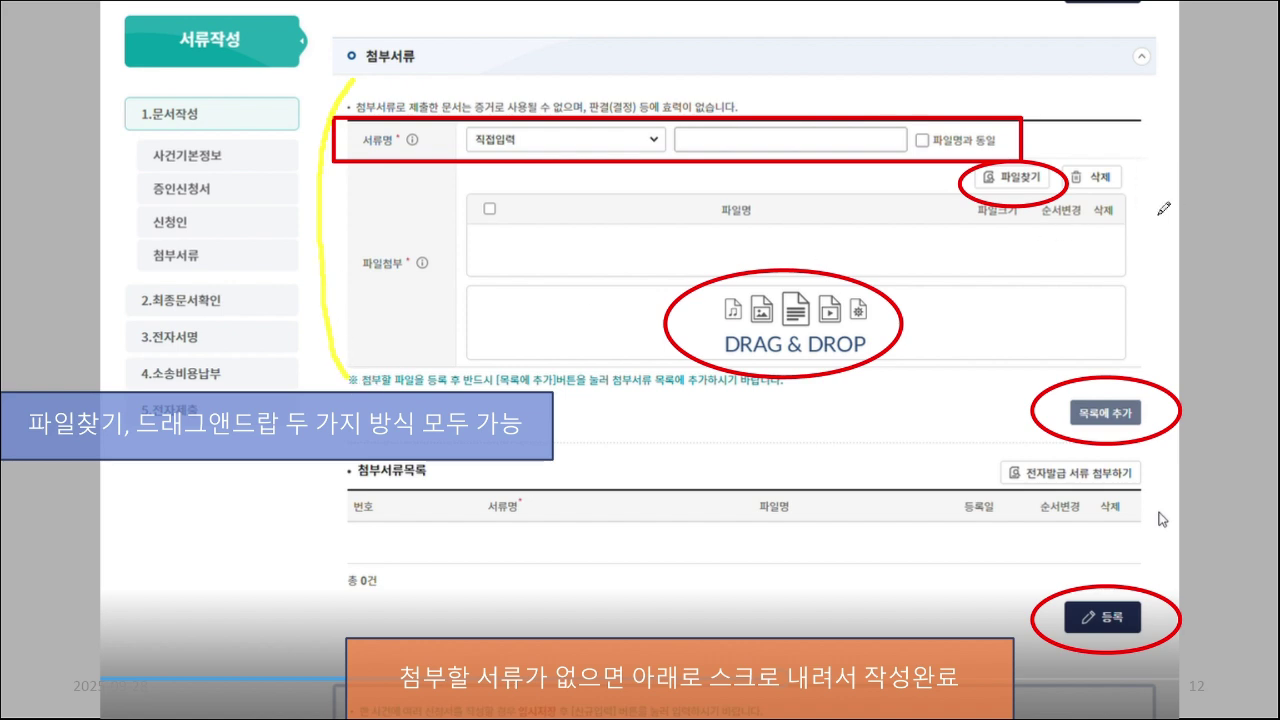
Ink the attachments heading and drag-and-drop note, tick 작성완료, and advance to slide 14.
{"action": "mouse_move", "coordinate": [310, 62]}
{"action": "left_mouse_down"}
{"action": "mouse_move", "coordinate": [460, 70]}
{"action": "mouse_move", "coordinate": [522, 38]}
{"action": "left_mouse_up"}
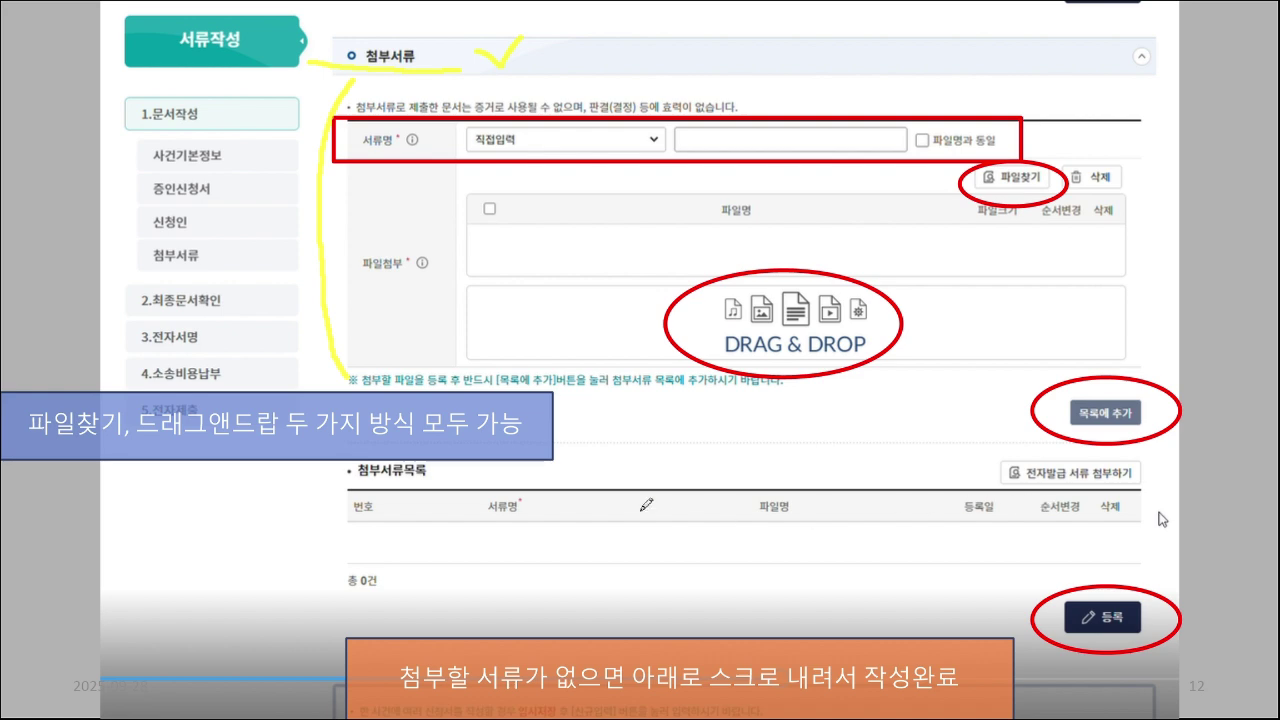
{"action": "left_click_drag", "start_coordinate": [571, 399], "coordinate": [647, 345]}
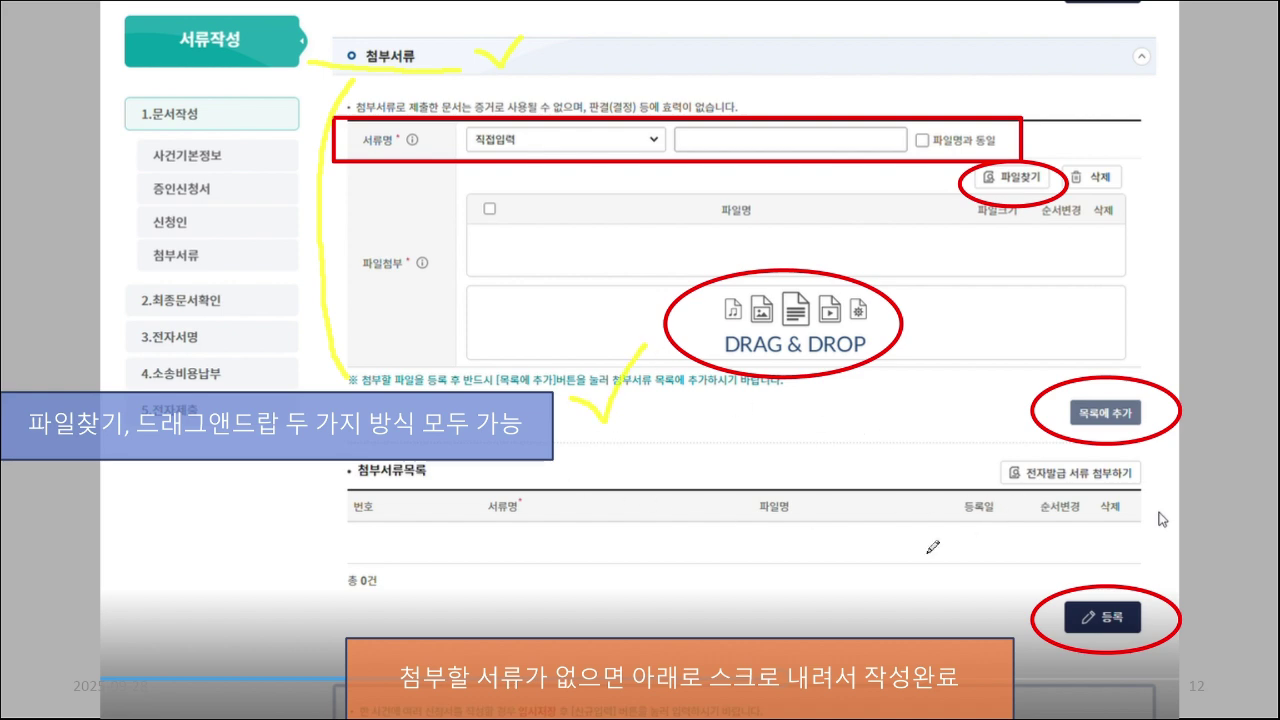
{"action": "key", "text": "Right"}
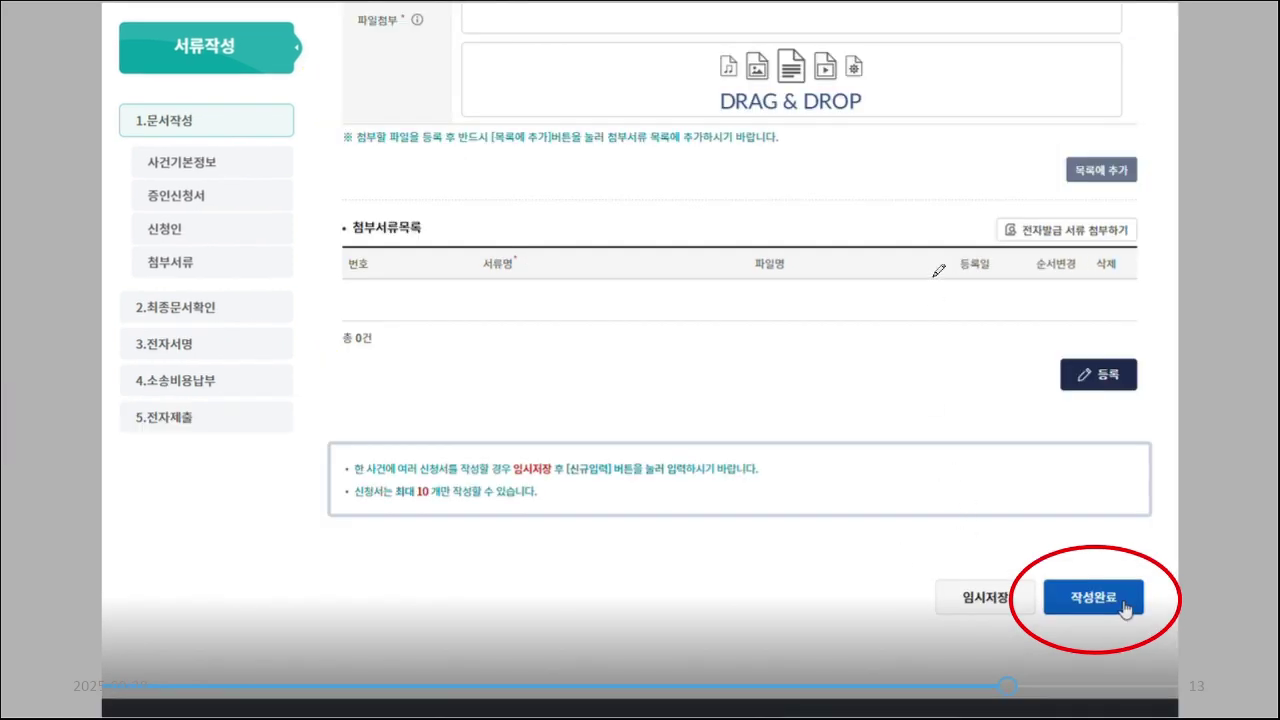
{"action": "mouse_move", "coordinate": [1055, 550]}
{"action": "left_mouse_down"}
{"action": "mouse_move", "coordinate": [1100, 598]}
{"action": "mouse_move", "coordinate": [1160, 484]}
{"action": "left_mouse_up"}
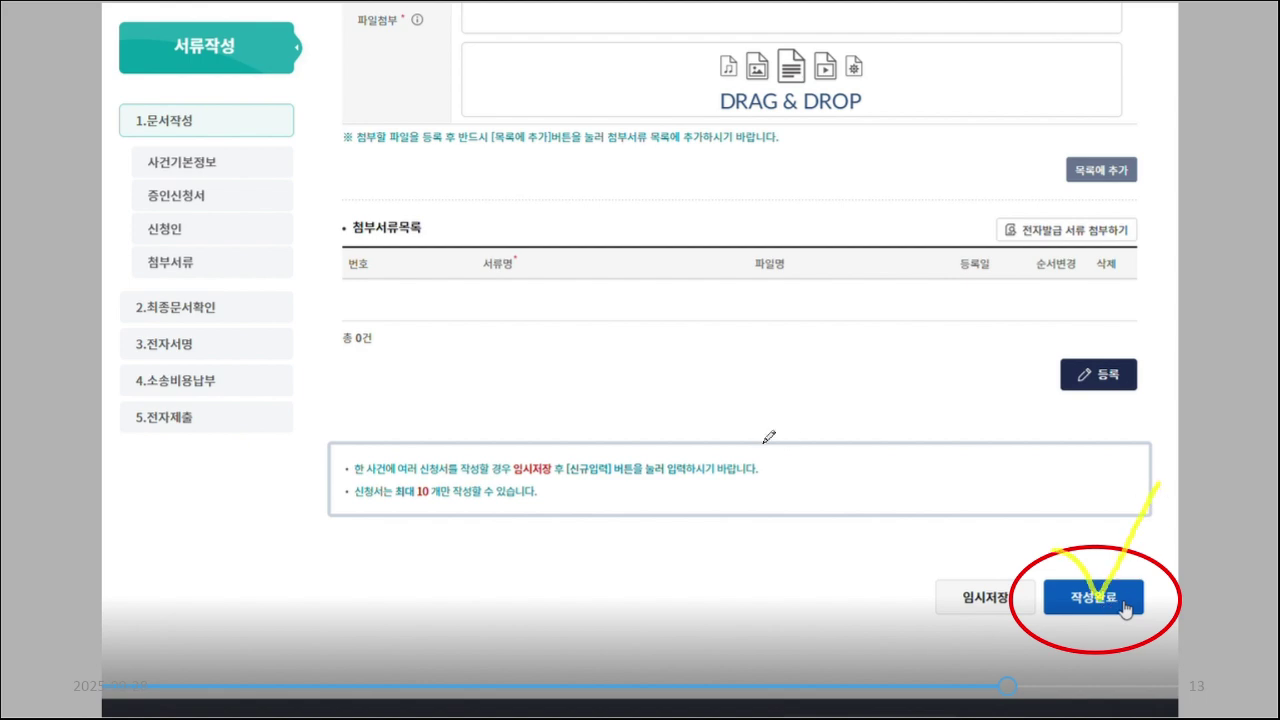
{"action": "key", "text": "Right"}
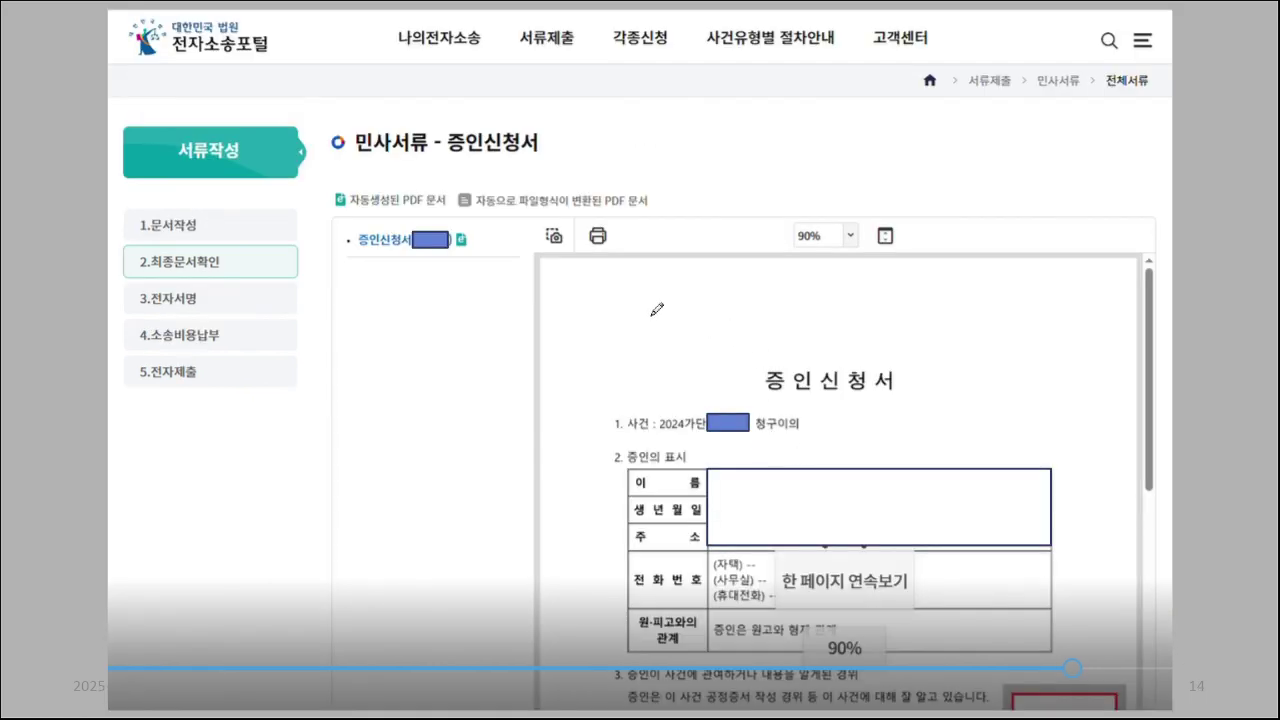
Underline 민사서류 - 증인신청서, circle the 2.최종문서확인 step, and ink the PDF preview.
{"action": "left_click_drag", "start_coordinate": [334, 166], "coordinate": [582, 158]}
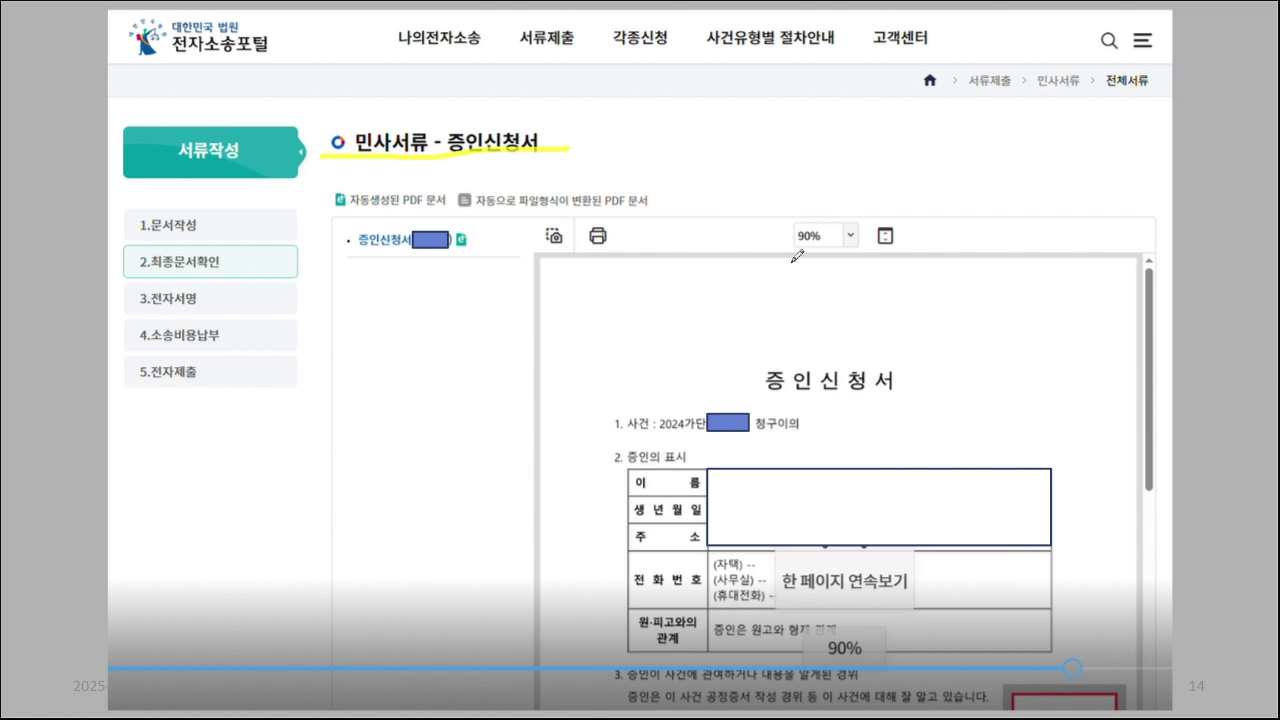
{"action": "mouse_move", "coordinate": [668, 388]}
{"action": "left_mouse_down"}
{"action": "mouse_move", "coordinate": [606, 470]}
{"action": "mouse_move", "coordinate": [628, 695]}
{"action": "left_mouse_up"}
{"action": "mouse_move", "coordinate": [114, 272]}
{"action": "left_mouse_down"}
{"action": "mouse_move", "coordinate": [152, 286]}
{"action": "mouse_move", "coordinate": [268, 262]}
{"action": "mouse_move", "coordinate": [160, 242]}
{"action": "mouse_move", "coordinate": [124, 304]}
{"action": "left_mouse_up"}
{"action": "mouse_move", "coordinate": [1086, 435]}
{"action": "left_mouse_down"}
{"action": "mouse_move", "coordinate": [1122, 470]}
{"action": "mouse_move", "coordinate": [1108, 642]}
{"action": "left_mouse_up"}
{"action": "left_click_drag", "start_coordinate": [805, 340], "coordinate": [822, 685]}
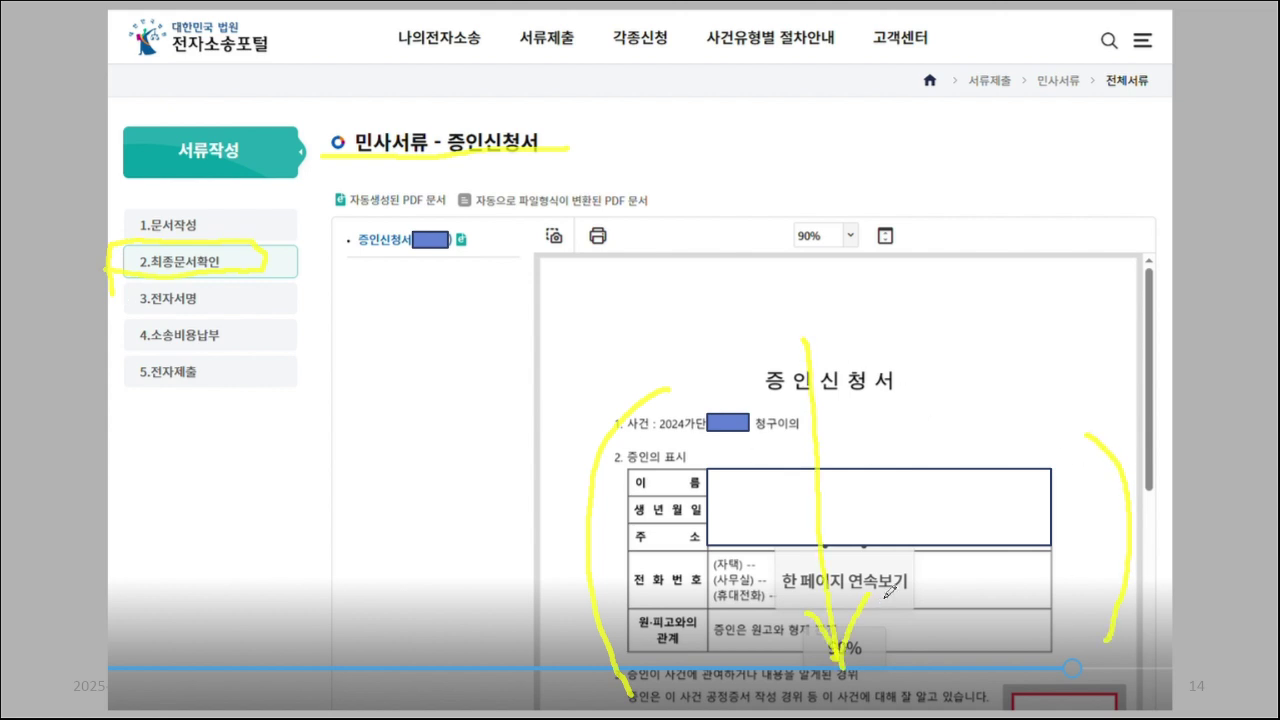
{"action": "key", "text": "Right"}
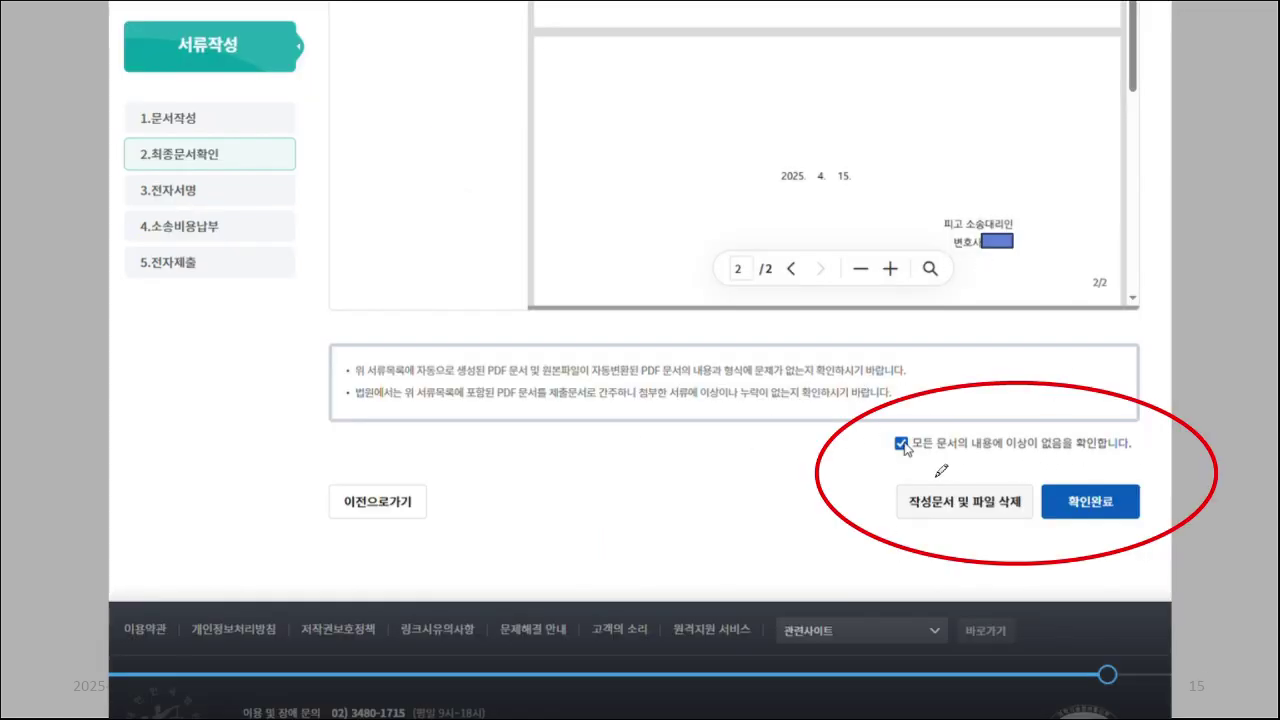
Mark the confirmation checkbox and its label, tick 확인완료, and advance to the fee payment slide.
{"action": "left_click_drag", "start_coordinate": [906, 458], "coordinate": [1128, 453]}
{"action": "left_click_drag", "start_coordinate": [880, 432], "coordinate": [900, 439]}
{"action": "left_click_drag", "start_coordinate": [918, 454], "coordinate": [936, 396]}
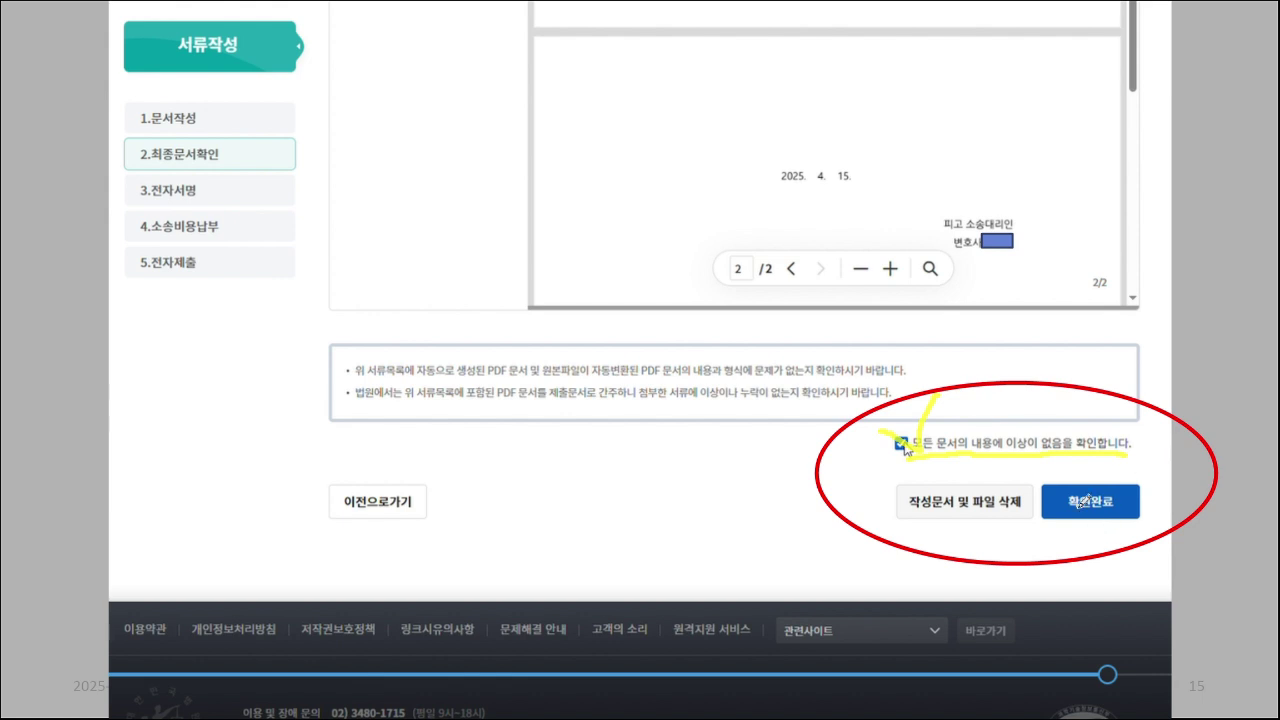
{"action": "mouse_move", "coordinate": [1073, 481]}
{"action": "left_mouse_down"}
{"action": "mouse_move", "coordinate": [1115, 517]}
{"action": "mouse_move", "coordinate": [1152, 428]}
{"action": "left_mouse_up"}
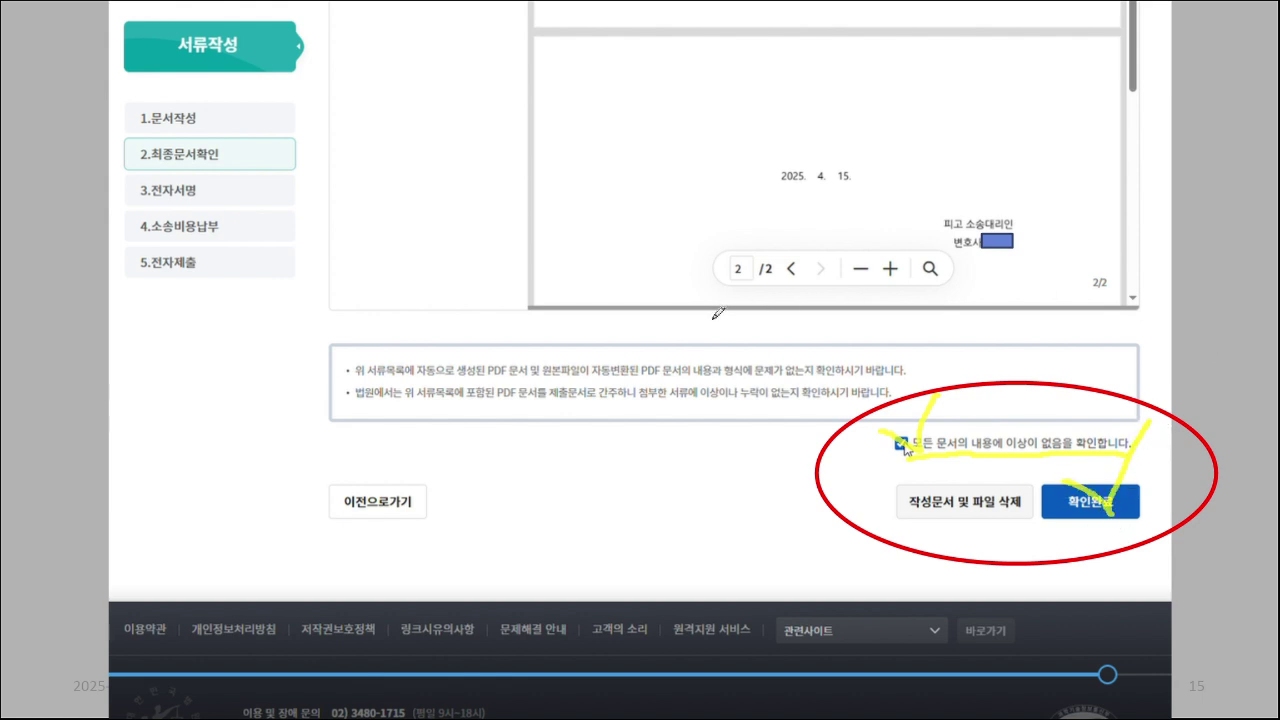
{"action": "key", "text": "Right"}
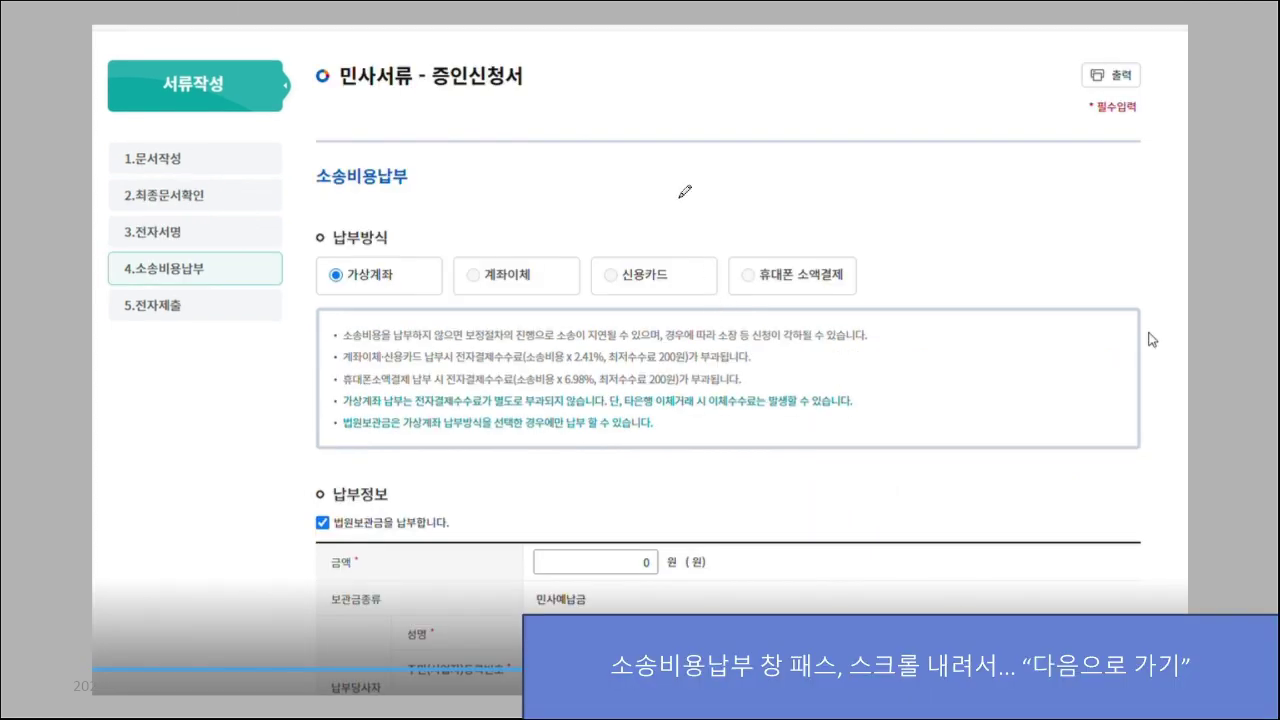
Underline the 소송비용납부 heading and title, then draw an arrow down the left margin.
{"action": "left_click_drag", "start_coordinate": [317, 184], "coordinate": [428, 198]}
{"action": "left_click_drag", "start_coordinate": [344, 106], "coordinate": [550, 116]}
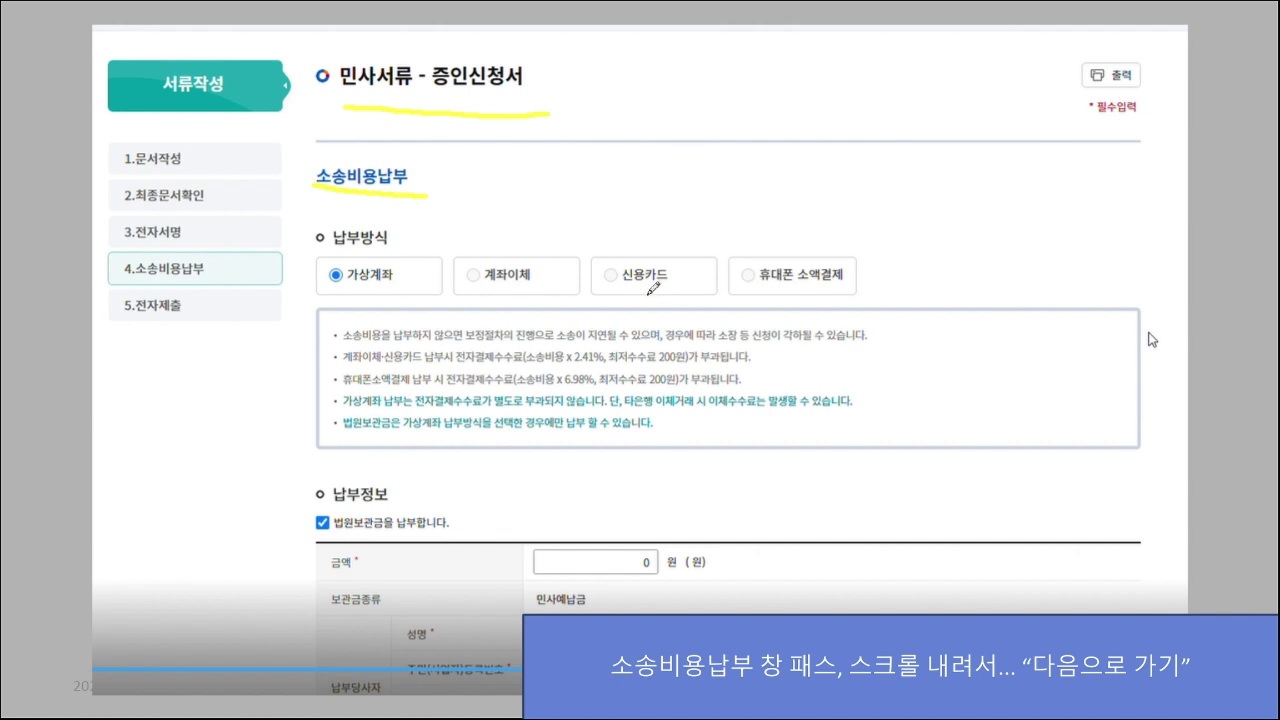
{"action": "mouse_move", "coordinate": [345, 197]}
{"action": "left_mouse_down"}
{"action": "mouse_move", "coordinate": [298, 243]}
{"action": "mouse_move", "coordinate": [297, 628]}
{"action": "left_mouse_up"}
{"action": "left_click_drag", "start_coordinate": [338, 552], "coordinate": [299, 626]}
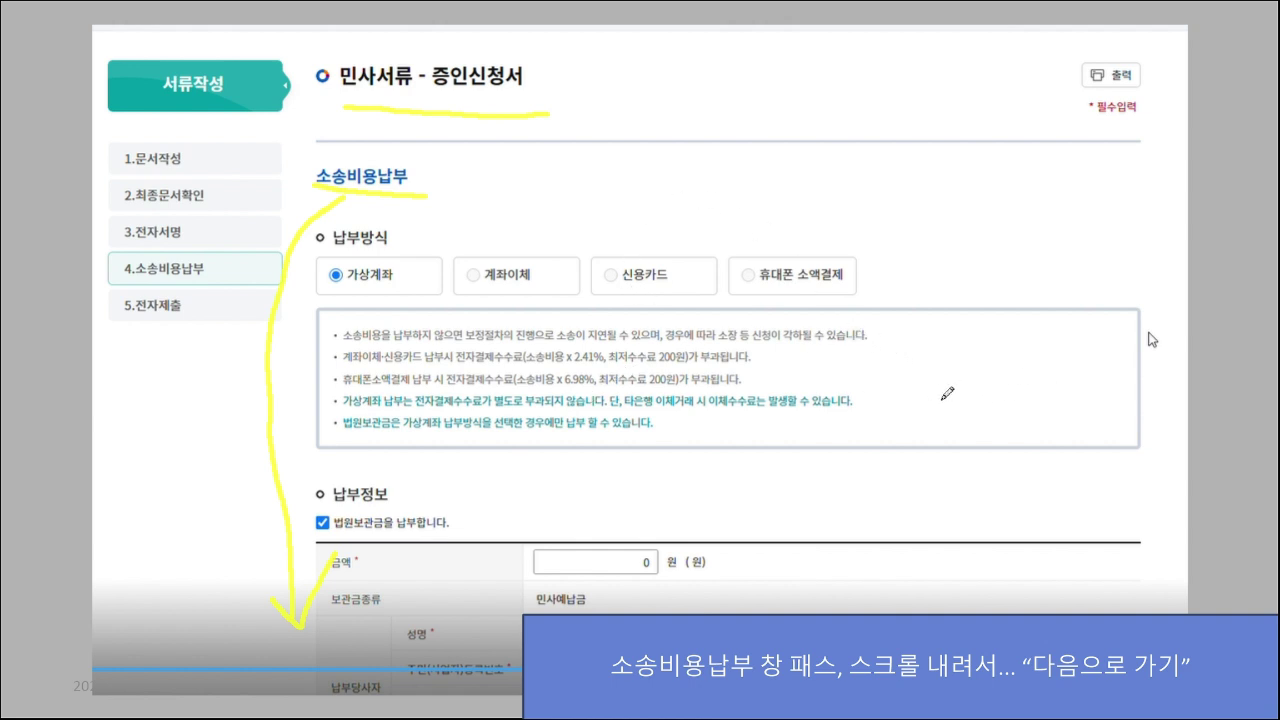
{"action": "key", "text": "Right"}
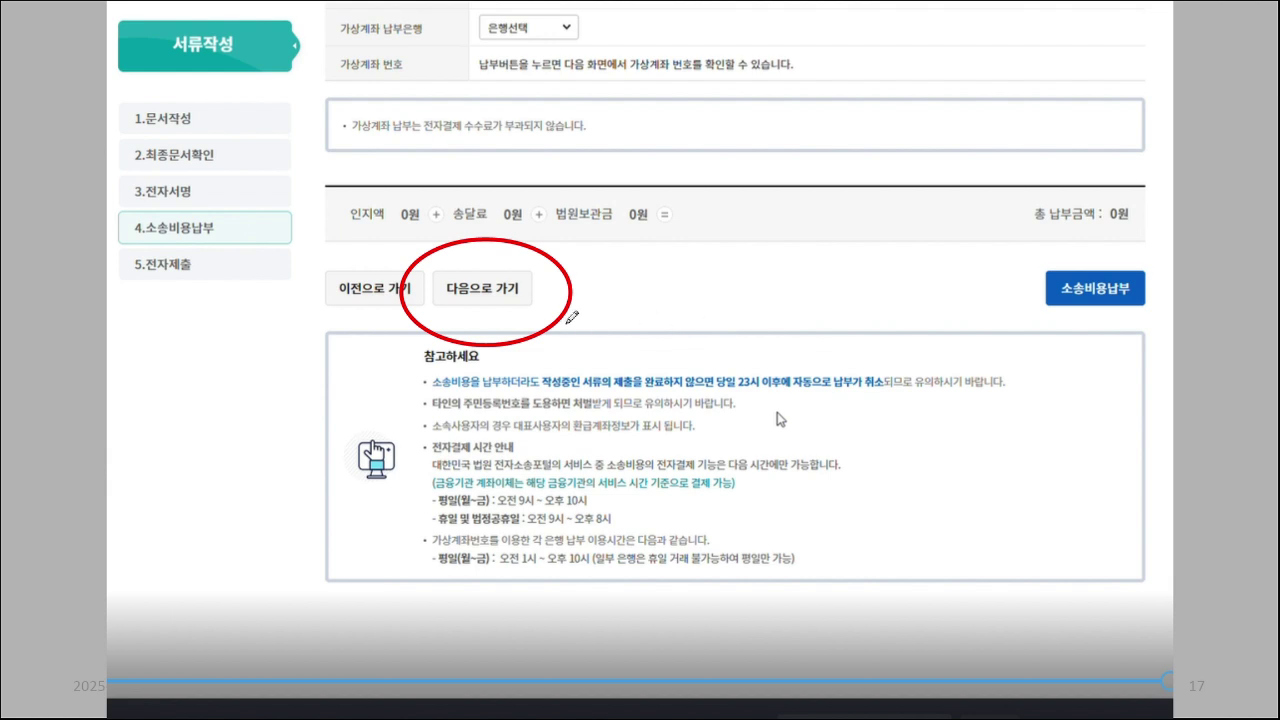
Tick 다음으로 가기 and underline the application title on slide 18.
{"action": "left_click_drag", "start_coordinate": [417, 243], "coordinate": [585, 208]}
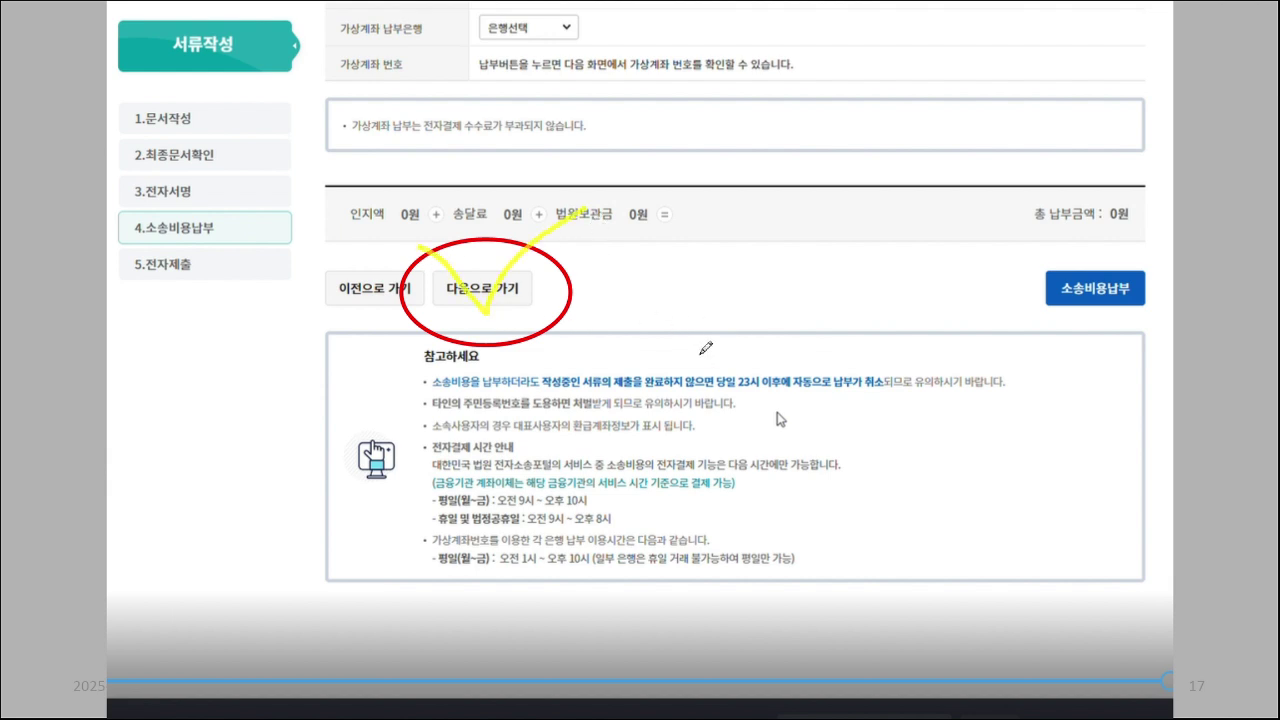
{"action": "key", "text": "Right"}
{"action": "left_click_drag", "start_coordinate": [338, 136], "coordinate": [673, 152]}
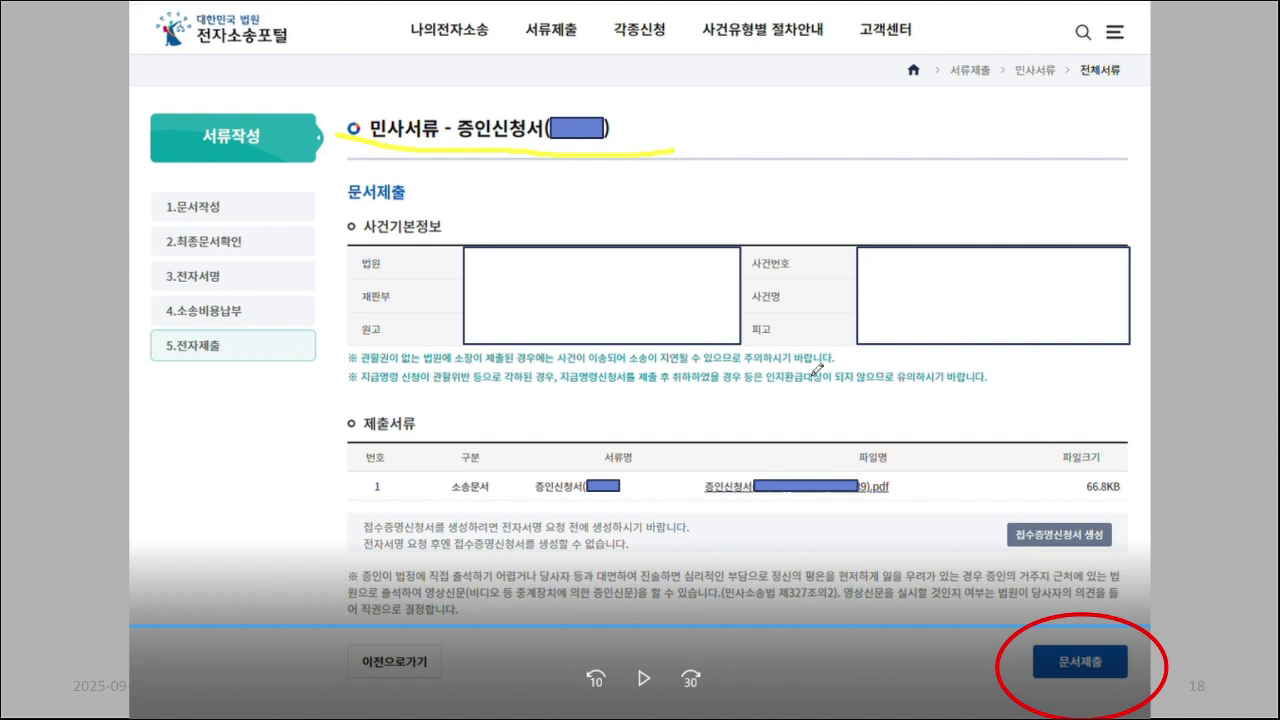
Underline the PDF file name, circle the 문서제출 headings and 증인신청서 link, then move to slide 19.
{"action": "left_click_drag", "start_coordinate": [783, 507], "coordinate": [857, 517]}
{"action": "mouse_move", "coordinate": [498, 224]}
{"action": "left_mouse_down"}
{"action": "mouse_move", "coordinate": [403, 255]}
{"action": "mouse_move", "coordinate": [426, 177]}
{"action": "mouse_move", "coordinate": [445, 225]}
{"action": "left_mouse_up"}
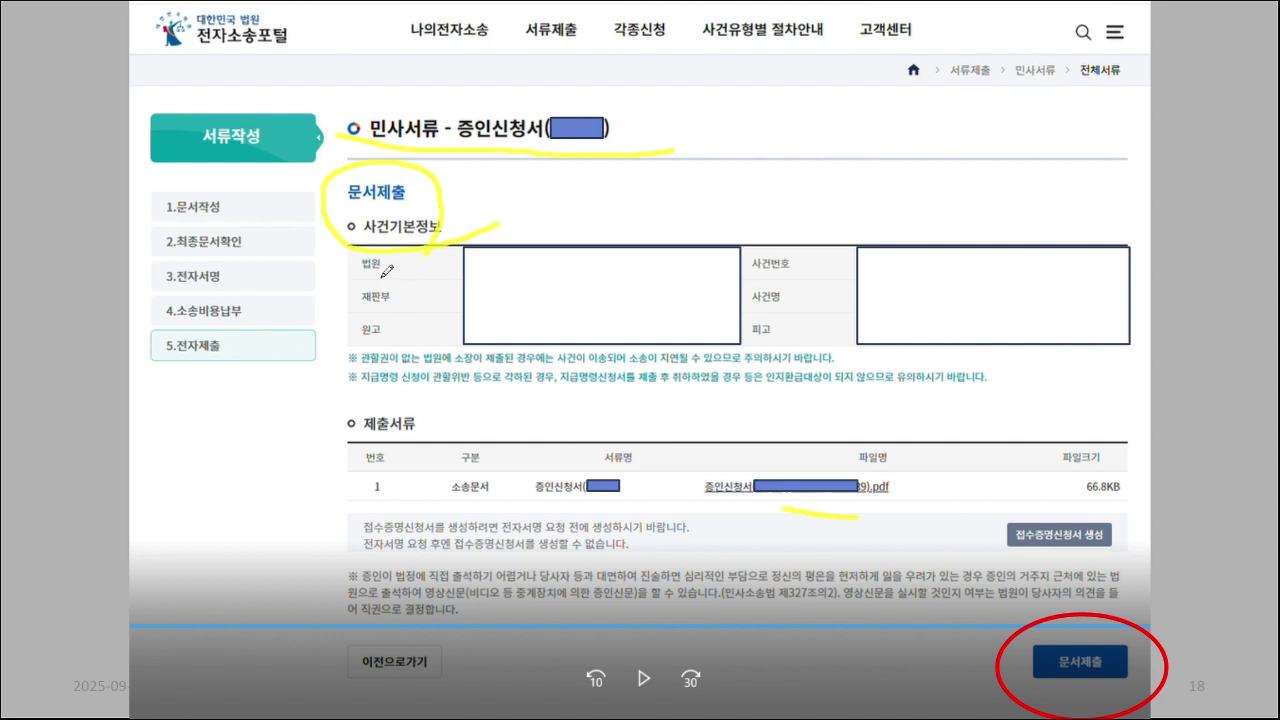
{"action": "mouse_move", "coordinate": [387, 270]}
{"action": "left_mouse_down"}
{"action": "mouse_move", "coordinate": [342, 574]}
{"action": "mouse_move", "coordinate": [350, 595]}
{"action": "mouse_move", "coordinate": [299, 614]}
{"action": "left_mouse_up"}
{"action": "mouse_move", "coordinate": [1025, 630]}
{"action": "left_mouse_down"}
{"action": "mouse_move", "coordinate": [1062, 676]}
{"action": "mouse_move", "coordinate": [1146, 612]}
{"action": "left_mouse_up"}
{"action": "mouse_move", "coordinate": [1128, 556]}
{"action": "left_mouse_down"}
{"action": "mouse_move", "coordinate": [1127, 516]}
{"action": "mouse_move", "coordinate": [1138, 572]}
{"action": "left_mouse_up"}
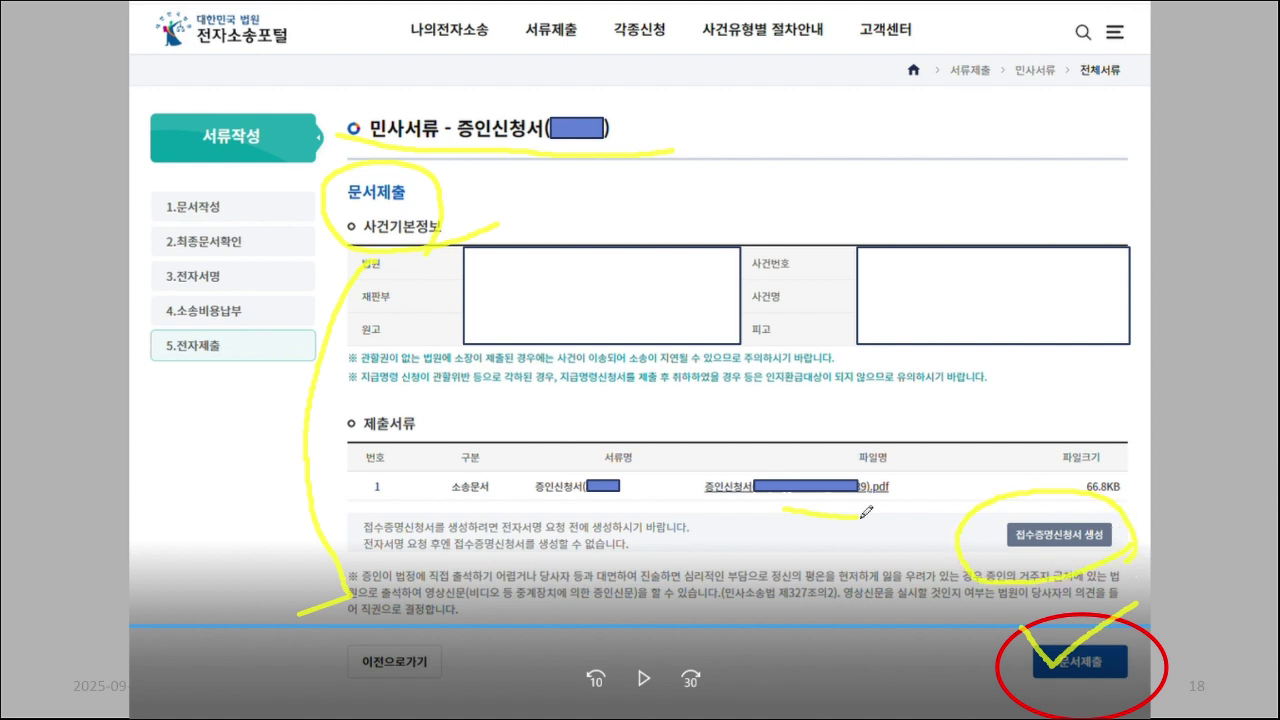
{"action": "mouse_move", "coordinate": [755, 506]}
{"action": "left_mouse_down"}
{"action": "mouse_move", "coordinate": [680, 486]}
{"action": "mouse_move", "coordinate": [752, 522]}
{"action": "left_mouse_up"}
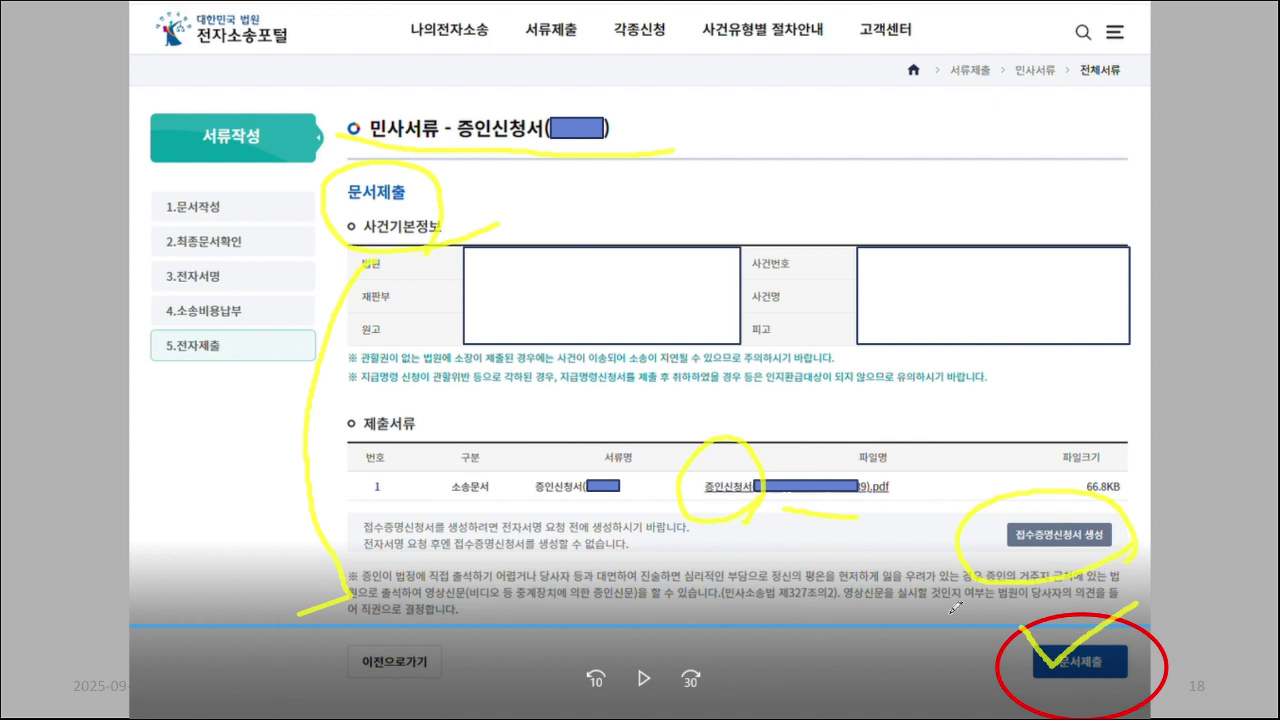
{"action": "key", "text": "Right"}
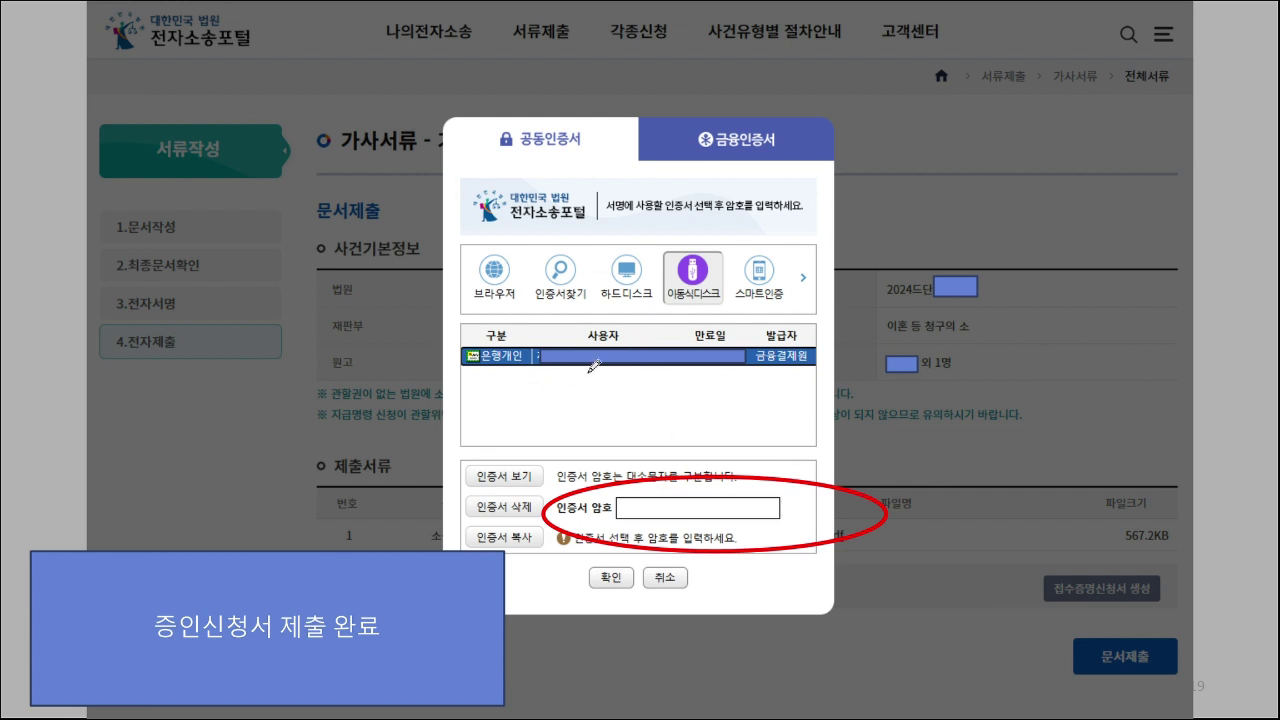
Mark the certificate row and password field, tick 확인, and circle the 증인신청서 제출 완료 caption.
{"action": "left_click_drag", "start_coordinate": [584, 352], "coordinate": [654, 348]}
{"action": "left_click_drag", "start_coordinate": [624, 520], "coordinate": [779, 517]}
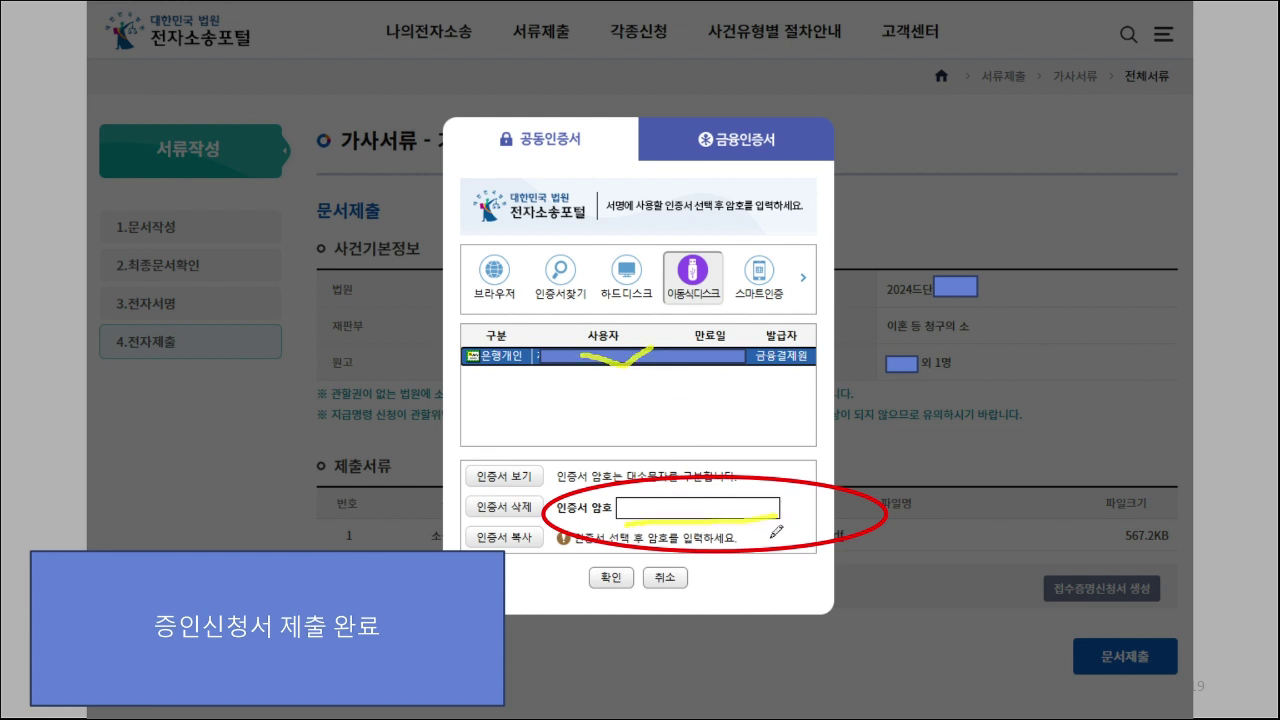
{"action": "mouse_move", "coordinate": [586, 556]}
{"action": "left_mouse_down"}
{"action": "mouse_move", "coordinate": [607, 592]}
{"action": "mouse_move", "coordinate": [626, 536]}
{"action": "left_mouse_up"}
{"action": "mouse_move", "coordinate": [458, 658]}
{"action": "left_mouse_down"}
{"action": "mouse_move", "coordinate": [262, 672]}
{"action": "mouse_move", "coordinate": [208, 570]}
{"action": "mouse_move", "coordinate": [398, 666]}
{"action": "left_mouse_up"}
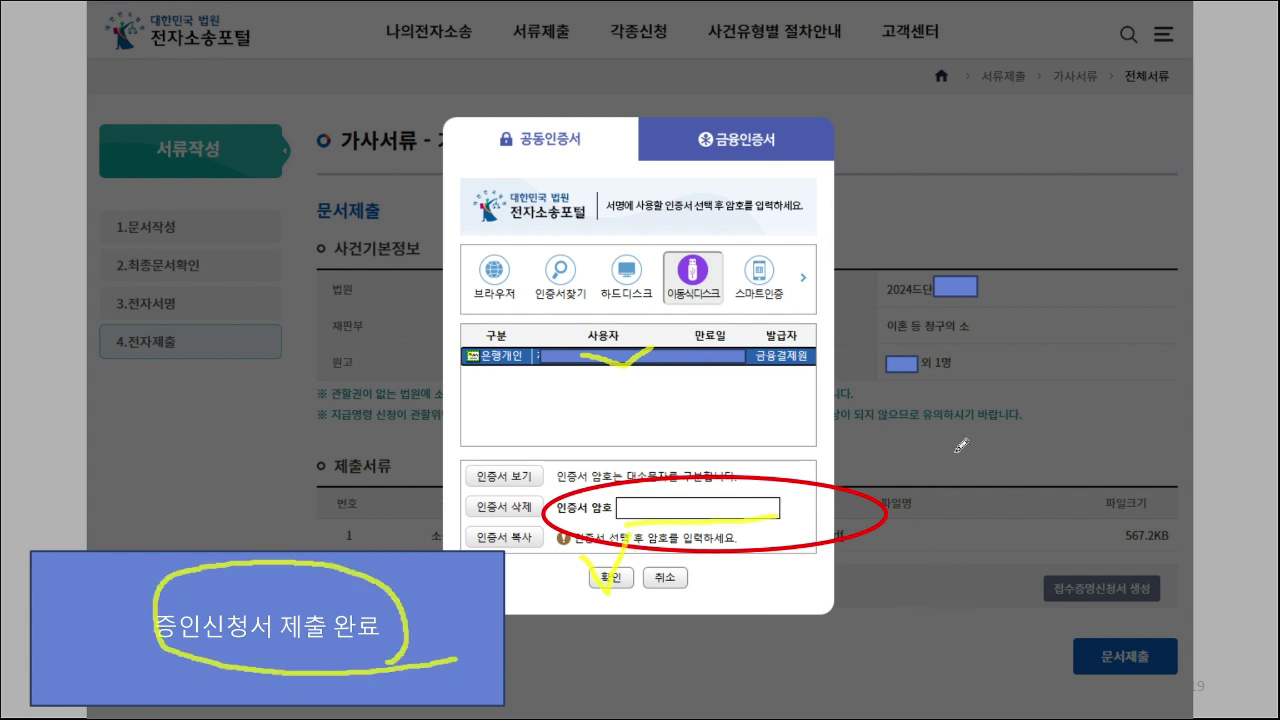
{"action": "key", "text": "Right"}
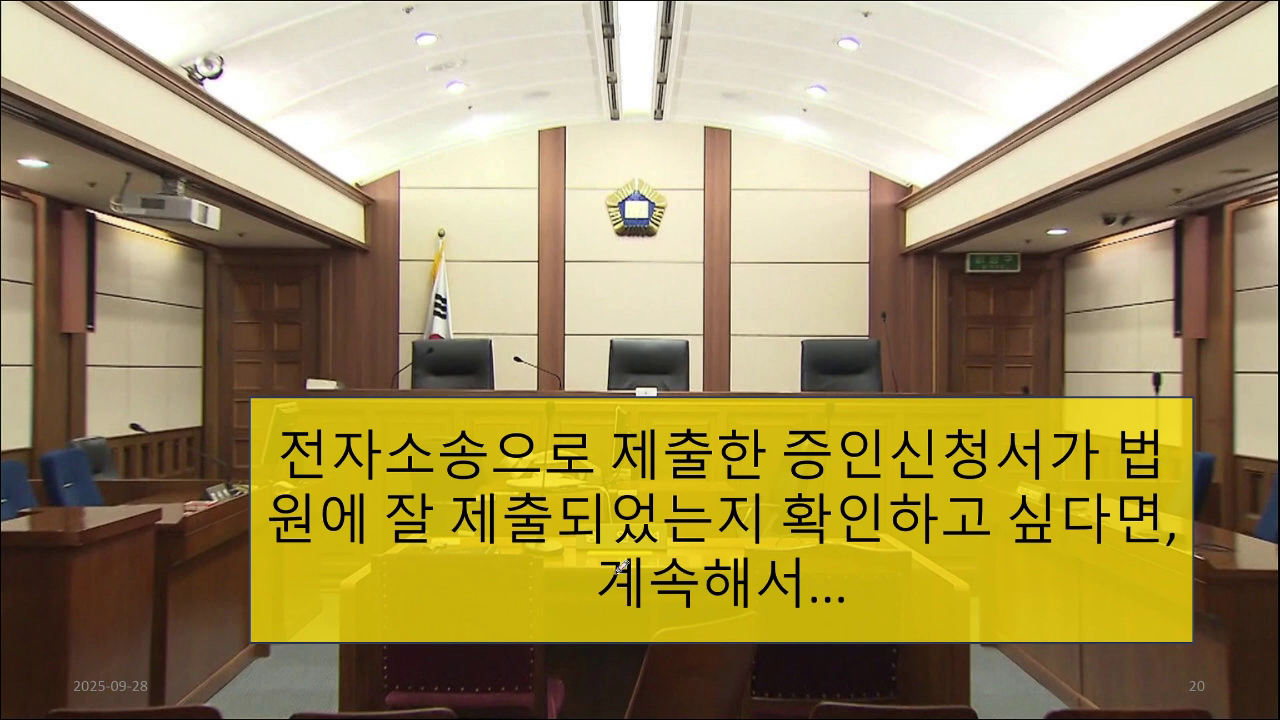
Highlight the submission-check caption, then underline 나의사건검색 and circle the search box.
{"action": "left_click_drag", "start_coordinate": [614, 560], "coordinate": [820, 556]}
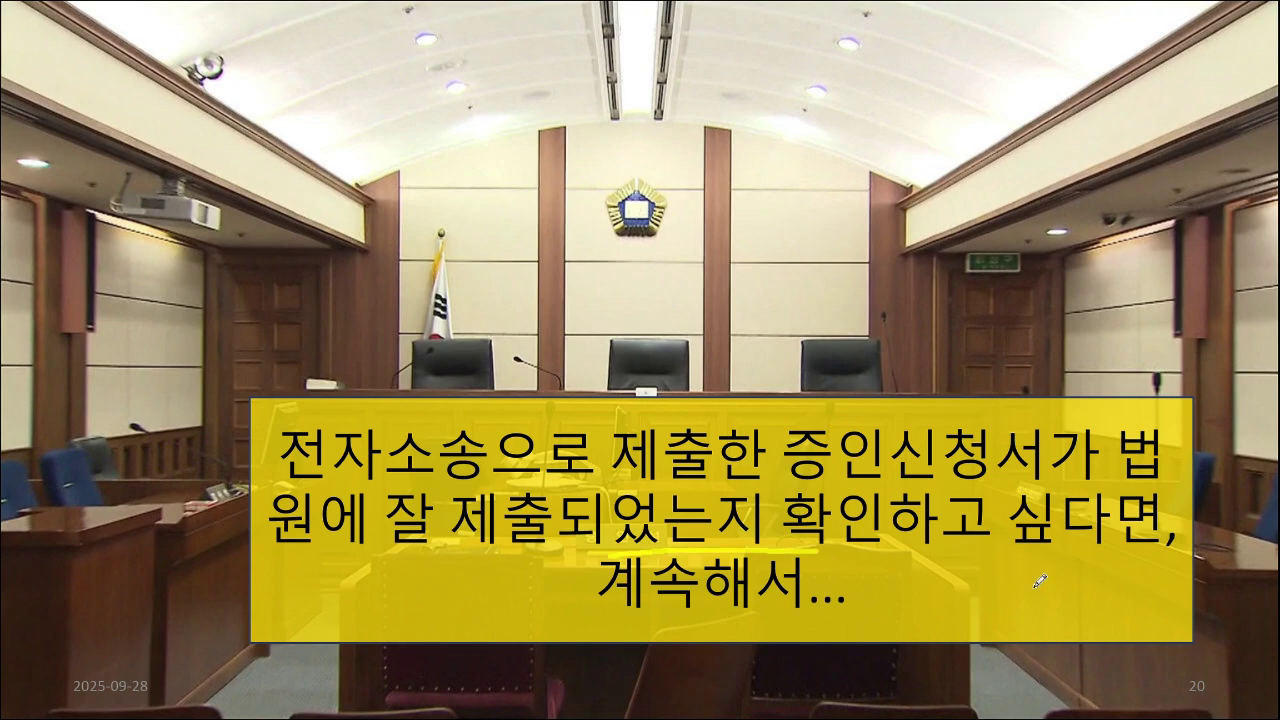
{"action": "key", "text": "Right"}
{"action": "mouse_move", "coordinate": [424, 118]}
{"action": "left_mouse_down"}
{"action": "mouse_move", "coordinate": [544, 146]}
{"action": "mouse_move", "coordinate": [868, 142]}
{"action": "left_mouse_up"}
{"action": "left_click_drag", "start_coordinate": [990, 42], "coordinate": [1030, 44]}
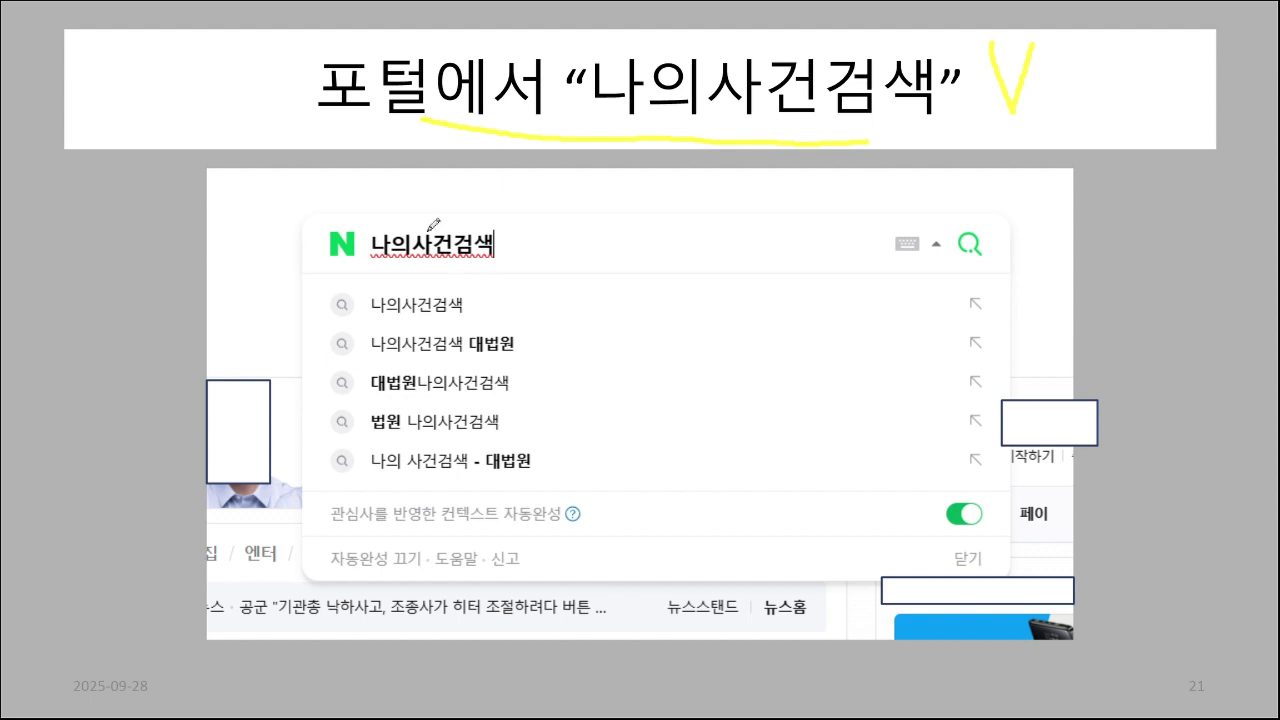
{"action": "mouse_move", "coordinate": [404, 188]}
{"action": "left_mouse_down"}
{"action": "mouse_move", "coordinate": [326, 322]}
{"action": "mouse_move", "coordinate": [464, 494]}
{"action": "mouse_move", "coordinate": [420, 190]}
{"action": "left_mouse_up"}
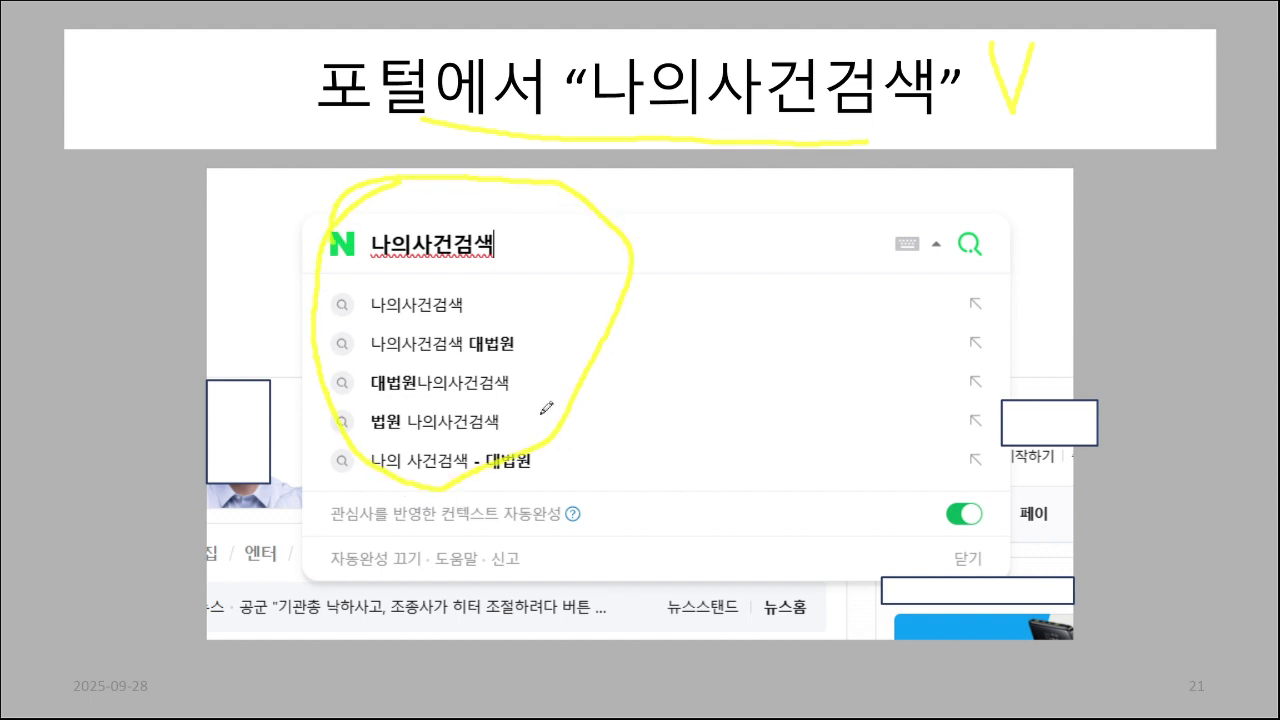
{"action": "key", "text": "Right"}
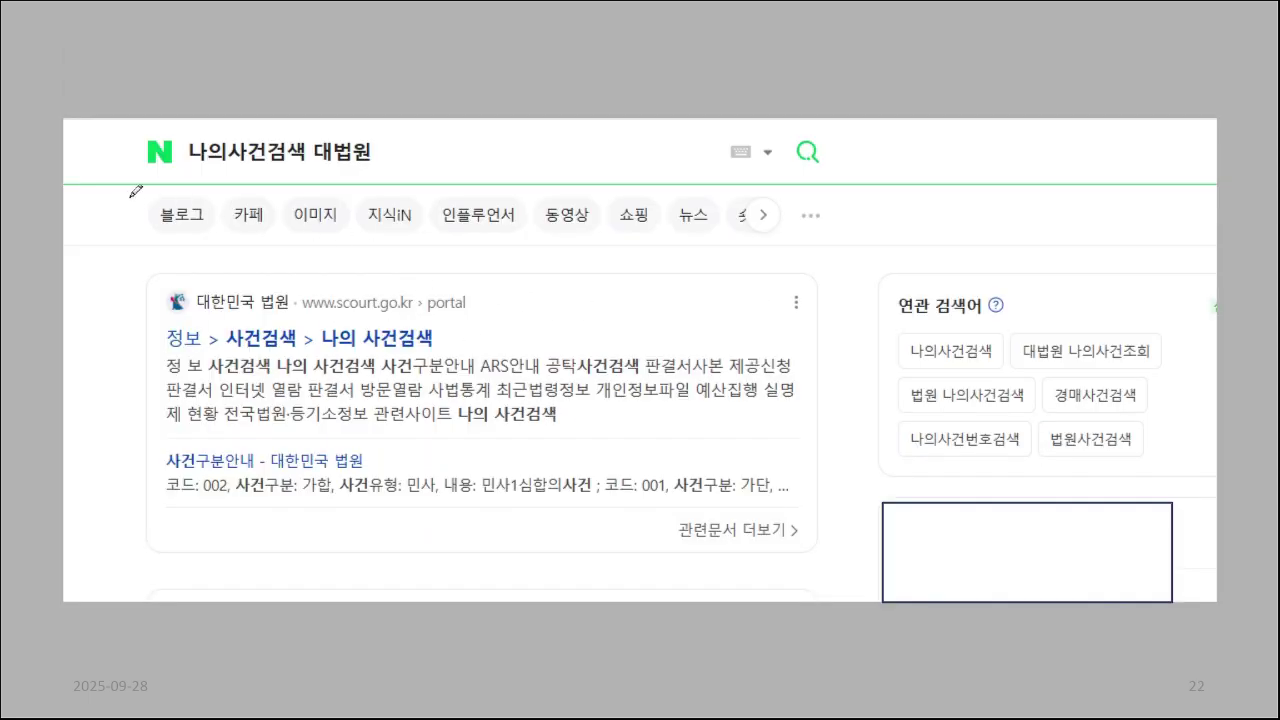
Underline the 나의사건검색 대법원 query and first result, then the court site logo and a margin arrow.
{"action": "left_click_drag", "start_coordinate": [125, 183], "coordinate": [398, 180]}
{"action": "mouse_move", "coordinate": [200, 360]}
{"action": "left_mouse_down"}
{"action": "mouse_move", "coordinate": [398, 356]}
{"action": "mouse_move", "coordinate": [470, 294]}
{"action": "left_mouse_up"}
{"action": "key", "text": "Right"}
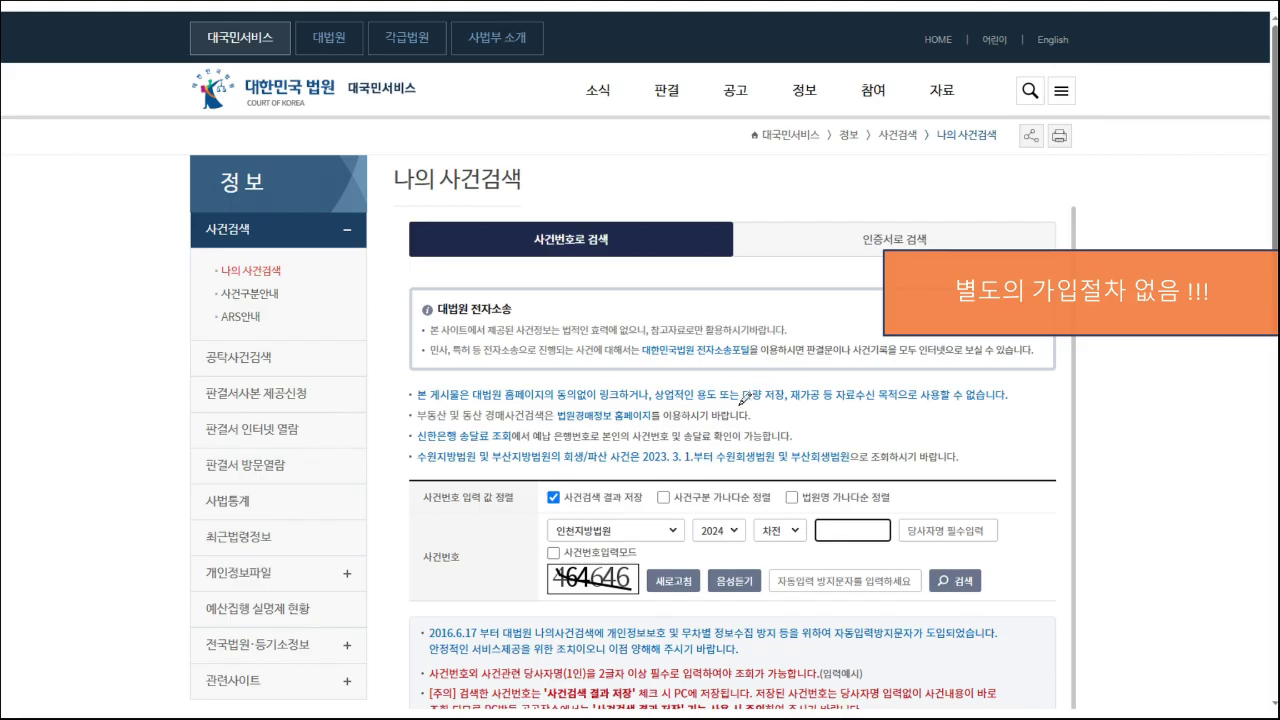
{"action": "left_click_drag", "start_coordinate": [232, 101], "coordinate": [435, 100]}
{"action": "mouse_move", "coordinate": [152, 64]}
{"action": "left_mouse_down"}
{"action": "mouse_move", "coordinate": [196, 462]}
{"action": "mouse_move", "coordinate": [196, 590]}
{"action": "mouse_move", "coordinate": [170, 712]}
{"action": "left_mouse_up"}
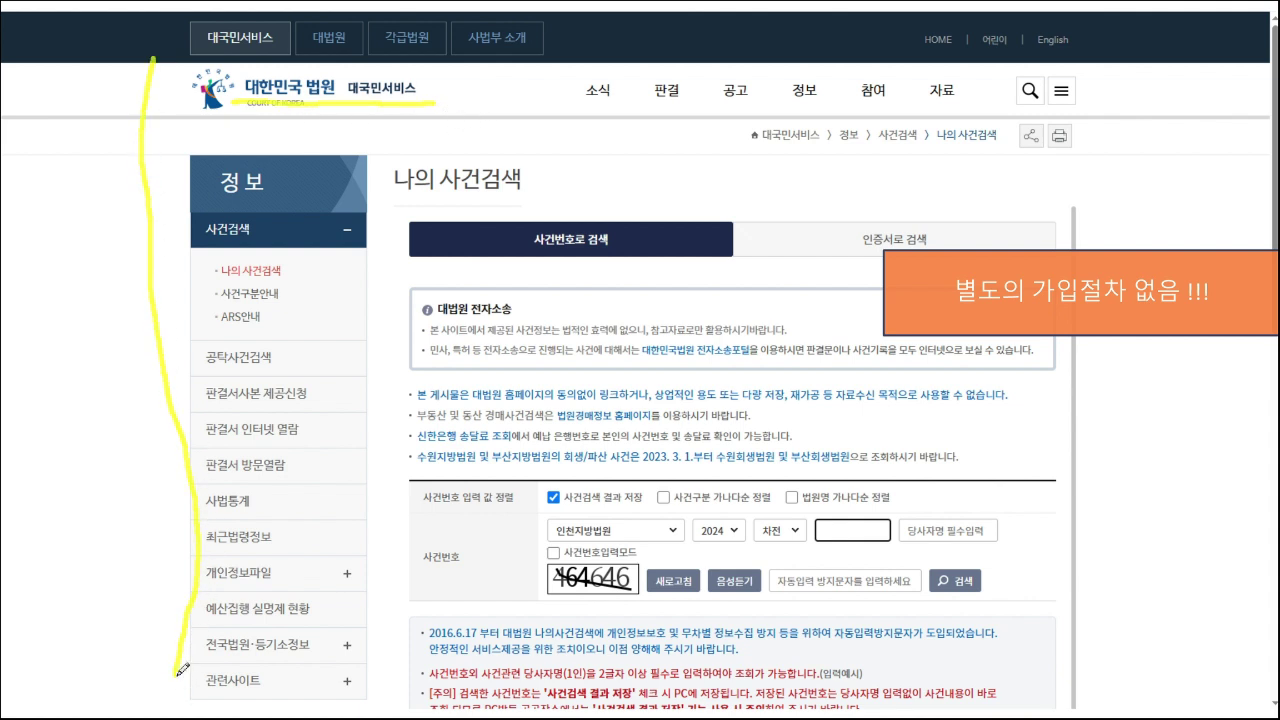
{"action": "mouse_move", "coordinate": [158, 645]}
{"action": "left_mouse_down"}
{"action": "mouse_move", "coordinate": [170, 714]}
{"action": "mouse_move", "coordinate": [212, 612]}
{"action": "left_mouse_up"}
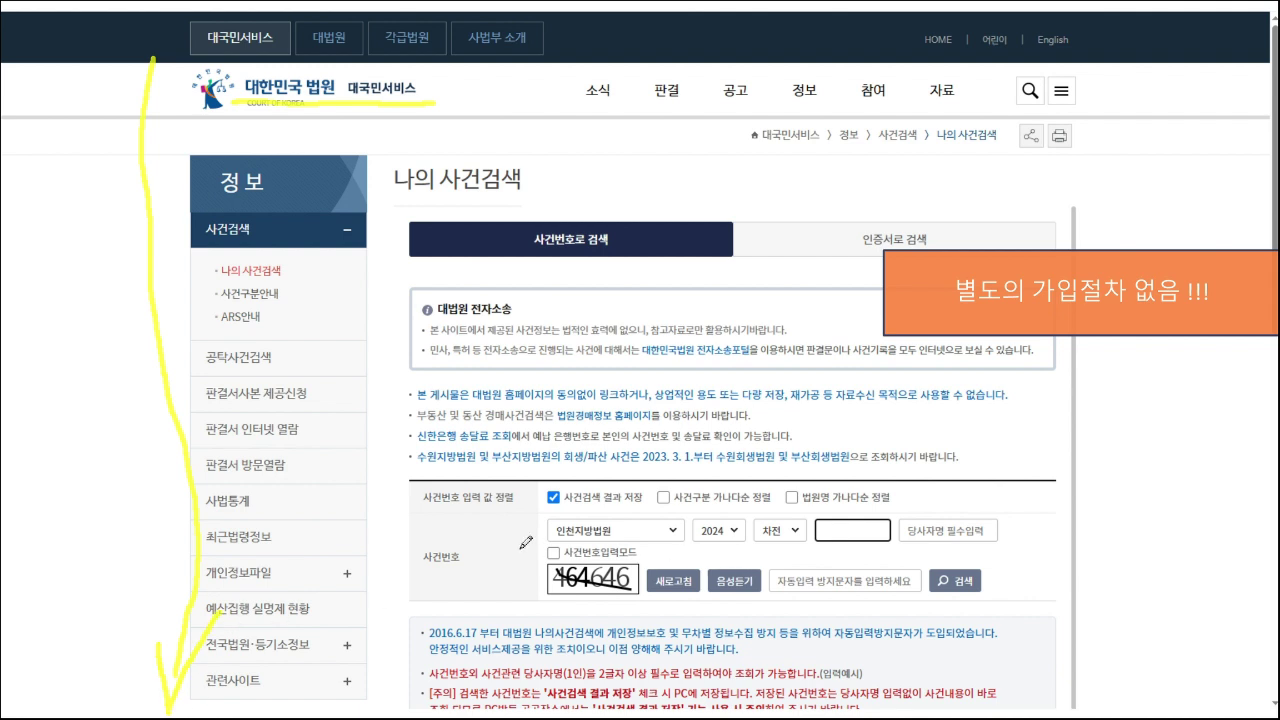
Underline and circle the court, year, case number and captcha fields, then advance to slide 24.
{"action": "left_click_drag", "start_coordinate": [534, 540], "coordinate": [628, 538]}
{"action": "mouse_move", "coordinate": [446, 548]}
{"action": "left_mouse_down"}
{"action": "mouse_move", "coordinate": [400, 562]}
{"action": "mouse_move", "coordinate": [465, 600]}
{"action": "mouse_move", "coordinate": [484, 583]}
{"action": "left_mouse_up"}
{"action": "mouse_move", "coordinate": [562, 545]}
{"action": "left_mouse_down"}
{"action": "mouse_move", "coordinate": [892, 560]}
{"action": "mouse_move", "coordinate": [795, 527]}
{"action": "mouse_move", "coordinate": [708, 528]}
{"action": "mouse_move", "coordinate": [709, 560]}
{"action": "mouse_move", "coordinate": [892, 546]}
{"action": "left_mouse_up"}
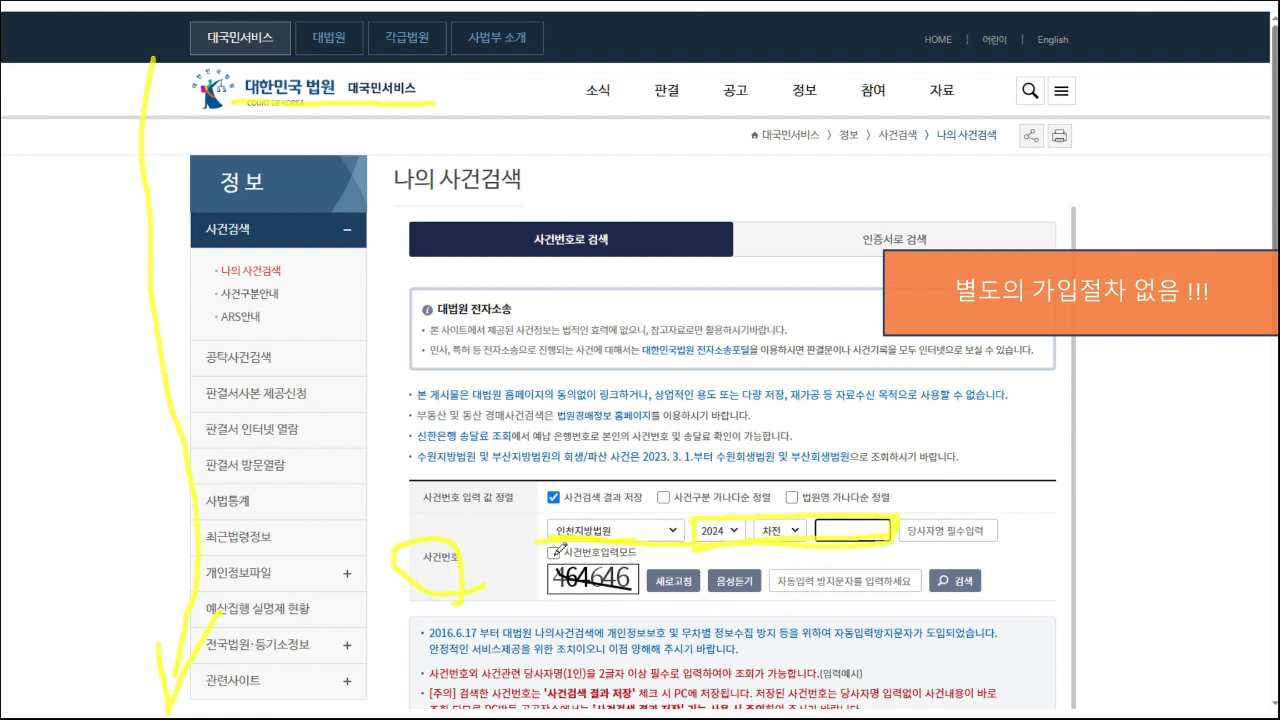
{"action": "left_click_drag", "start_coordinate": [540, 547], "coordinate": [594, 546]}
{"action": "left_click_drag", "start_coordinate": [704, 550], "coordinate": [886, 549]}
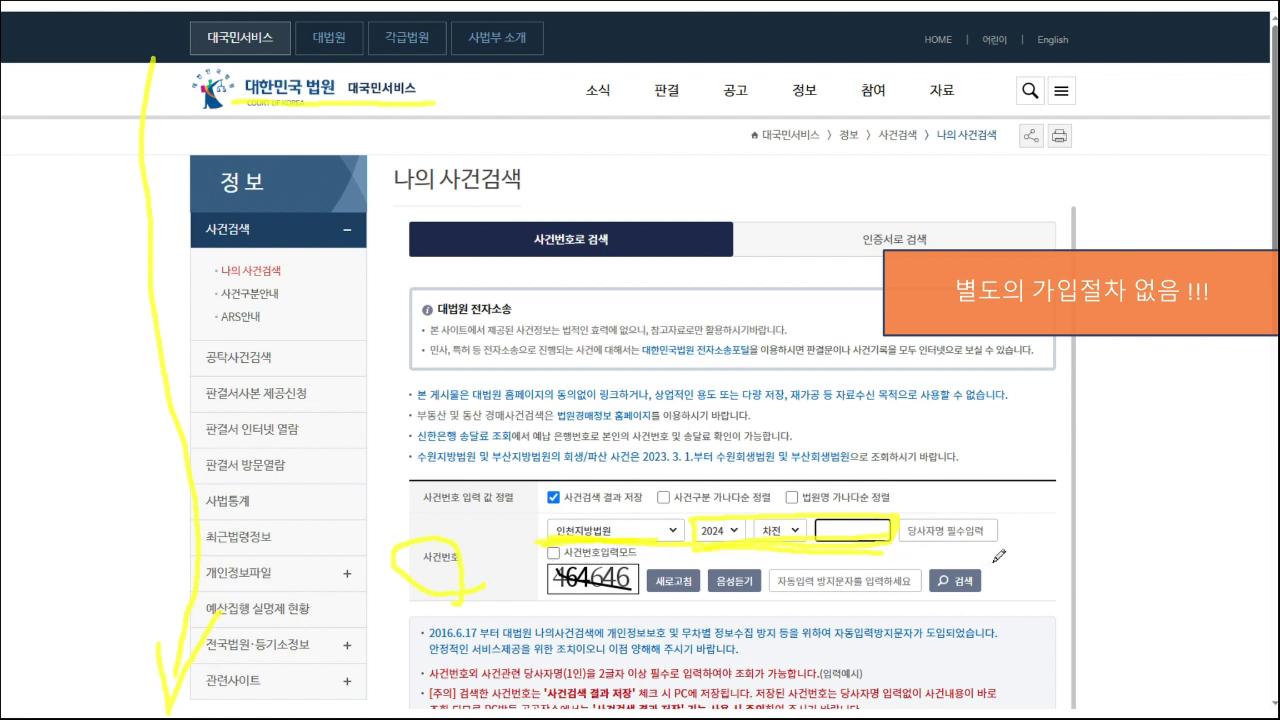
{"action": "mouse_move", "coordinate": [992, 549]}
{"action": "left_mouse_down"}
{"action": "mouse_move", "coordinate": [906, 499]}
{"action": "mouse_move", "coordinate": [990, 558]}
{"action": "left_mouse_up"}
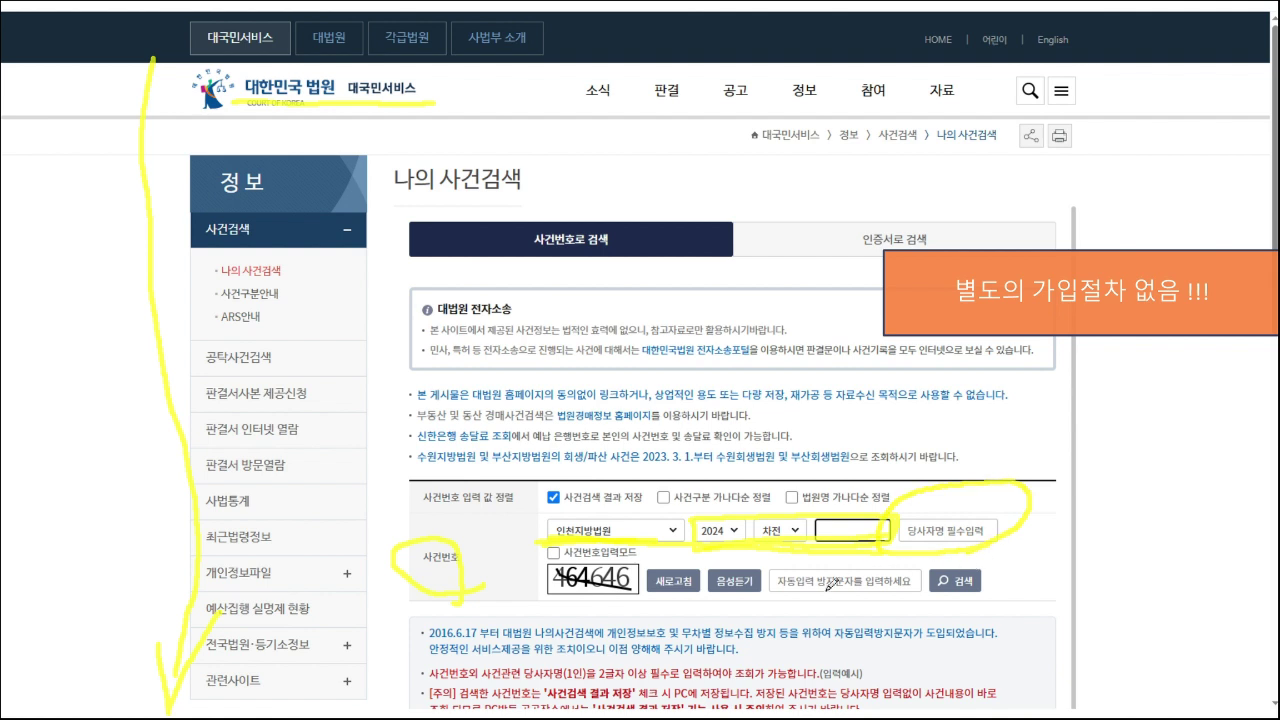
{"action": "left_click_drag", "start_coordinate": [793, 604], "coordinate": [906, 601]}
{"action": "mouse_move", "coordinate": [574, 602]}
{"action": "left_mouse_down"}
{"action": "mouse_move", "coordinate": [642, 606]}
{"action": "mouse_move", "coordinate": [608, 570]}
{"action": "mouse_move", "coordinate": [550, 603]}
{"action": "left_mouse_up"}
{"action": "left_click_drag", "start_coordinate": [640, 556], "coordinate": [792, 586]}
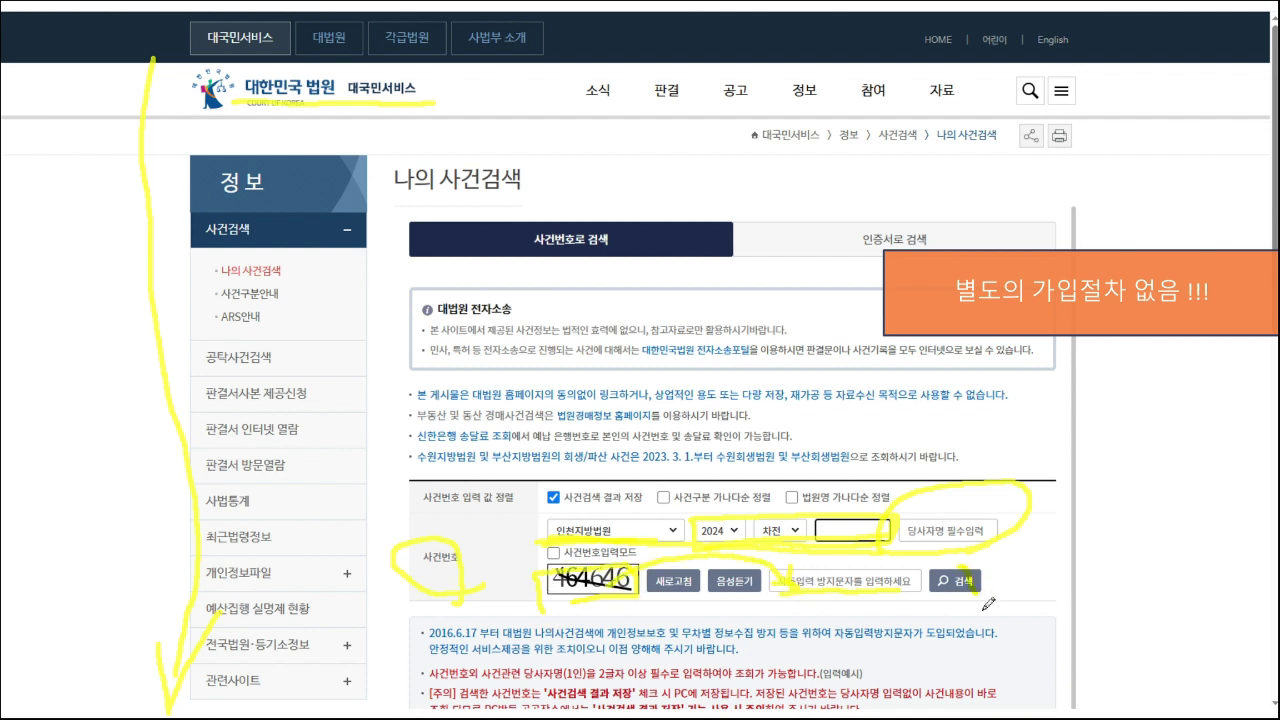
{"action": "left_click_drag", "start_coordinate": [985, 600], "coordinate": [1015, 540]}
{"action": "key", "text": "Right"}
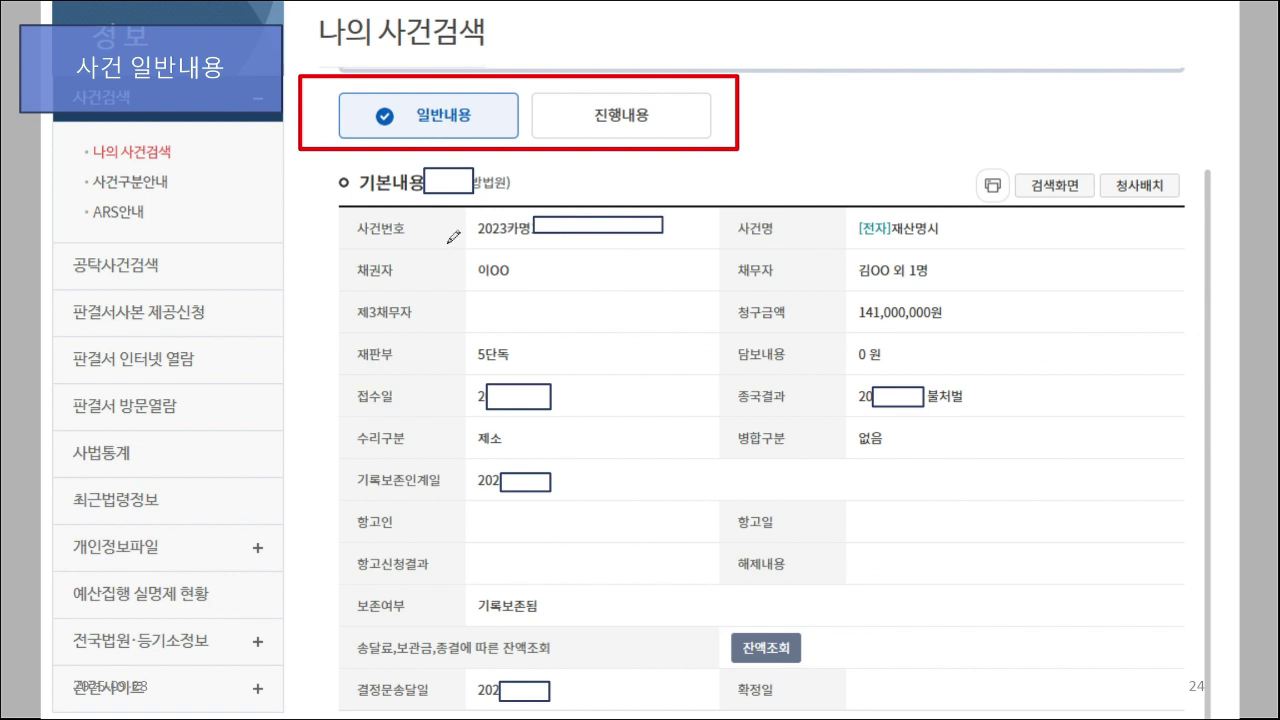
Circle the 2023카명 case number and [전자]재산명시, briefly marking slide 25 before returning.
{"action": "mouse_move", "coordinate": [385, 220]}
{"action": "left_mouse_down"}
{"action": "mouse_move", "coordinate": [418, 239]}
{"action": "mouse_move", "coordinate": [768, 275]}
{"action": "left_mouse_up"}
{"action": "left_click_drag", "start_coordinate": [370, 245], "coordinate": [372, 604]}
{"action": "mouse_move", "coordinate": [526, 250]}
{"action": "left_mouse_down"}
{"action": "mouse_move", "coordinate": [533, 262]}
{"action": "mouse_move", "coordinate": [580, 252]}
{"action": "left_mouse_up"}
{"action": "mouse_move", "coordinate": [944, 241]}
{"action": "left_mouse_down"}
{"action": "mouse_move", "coordinate": [968, 214]}
{"action": "mouse_move", "coordinate": [962, 248]}
{"action": "left_mouse_up"}
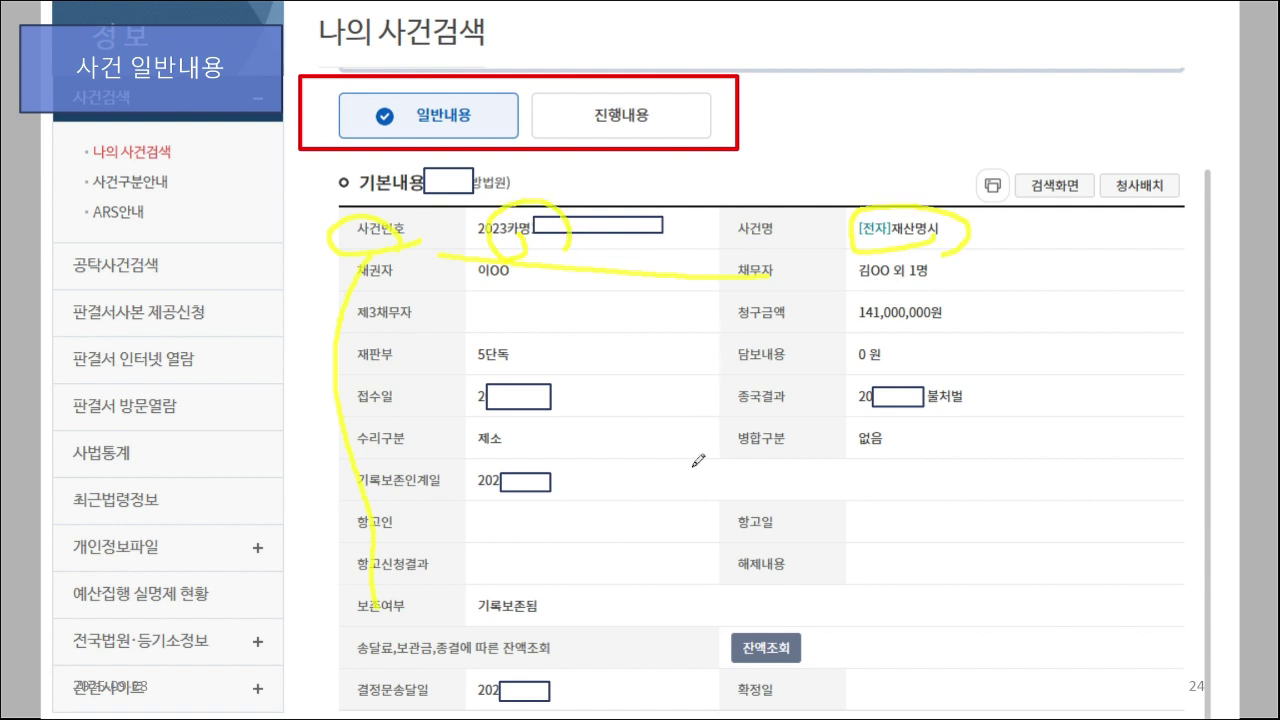
{"action": "key", "text": "Right"}
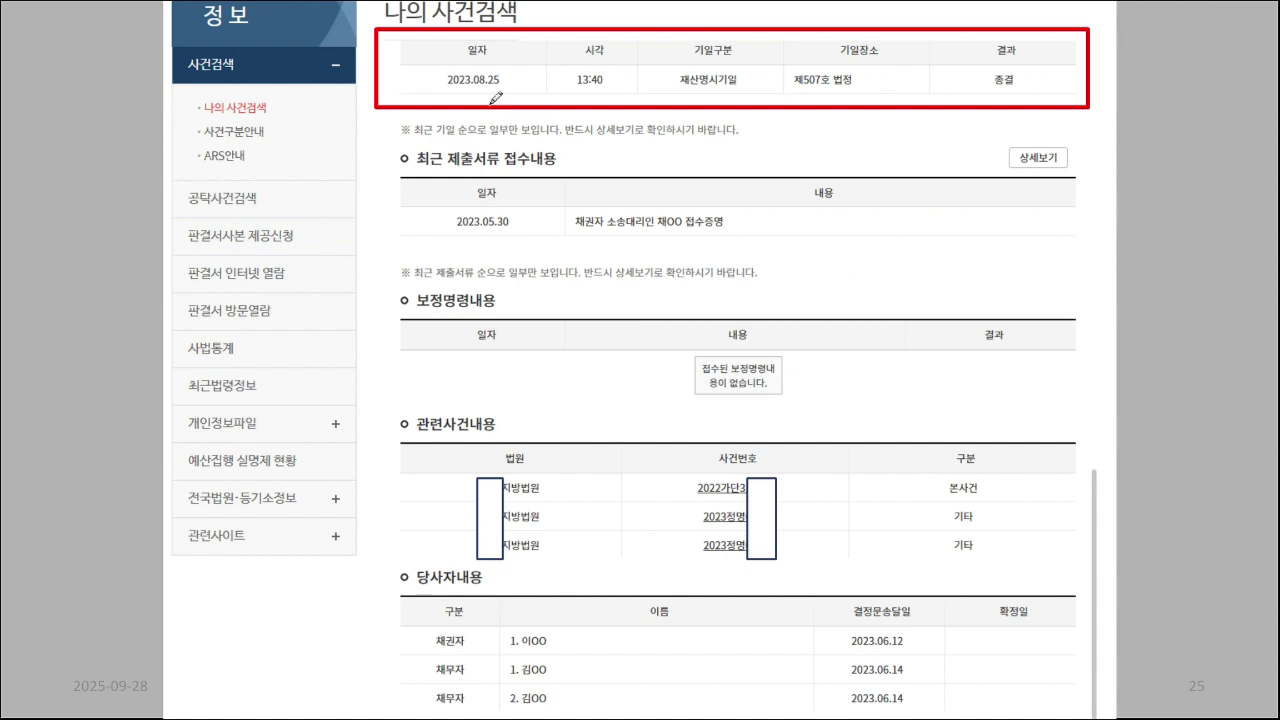
{"action": "left_click_drag", "start_coordinate": [377, 157], "coordinate": [588, 182]}
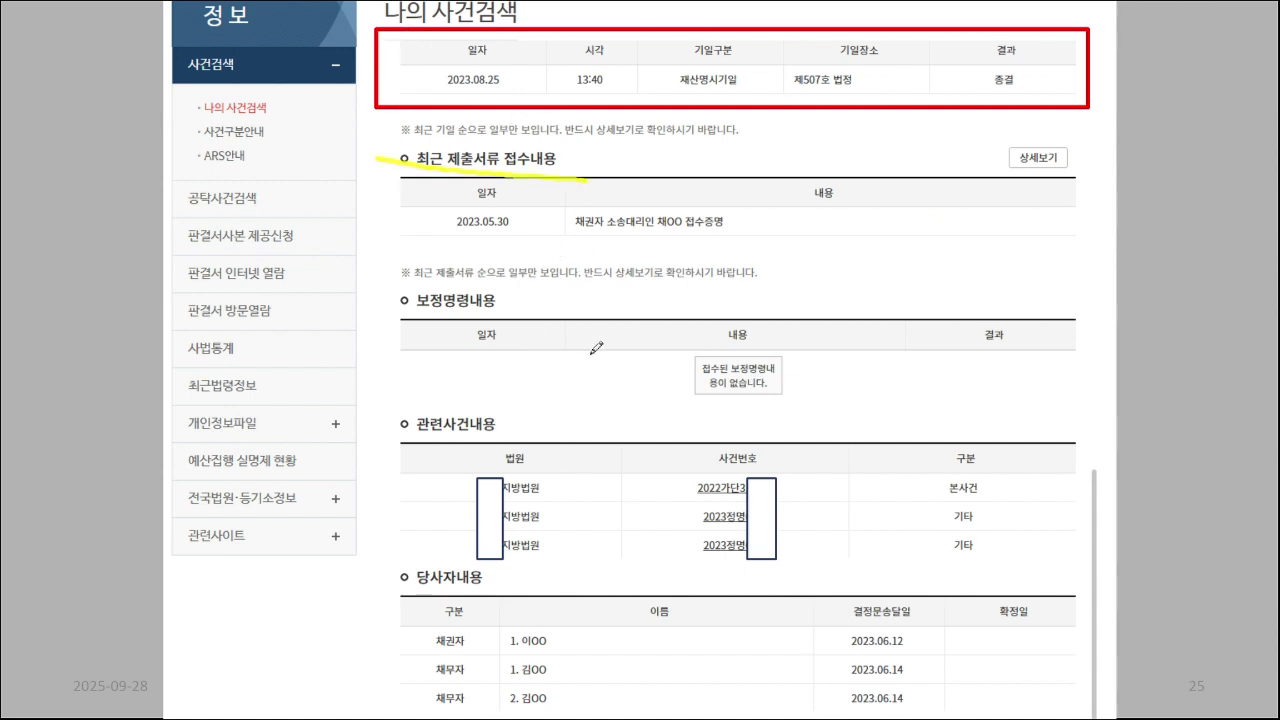
{"action": "key", "text": "Left"}
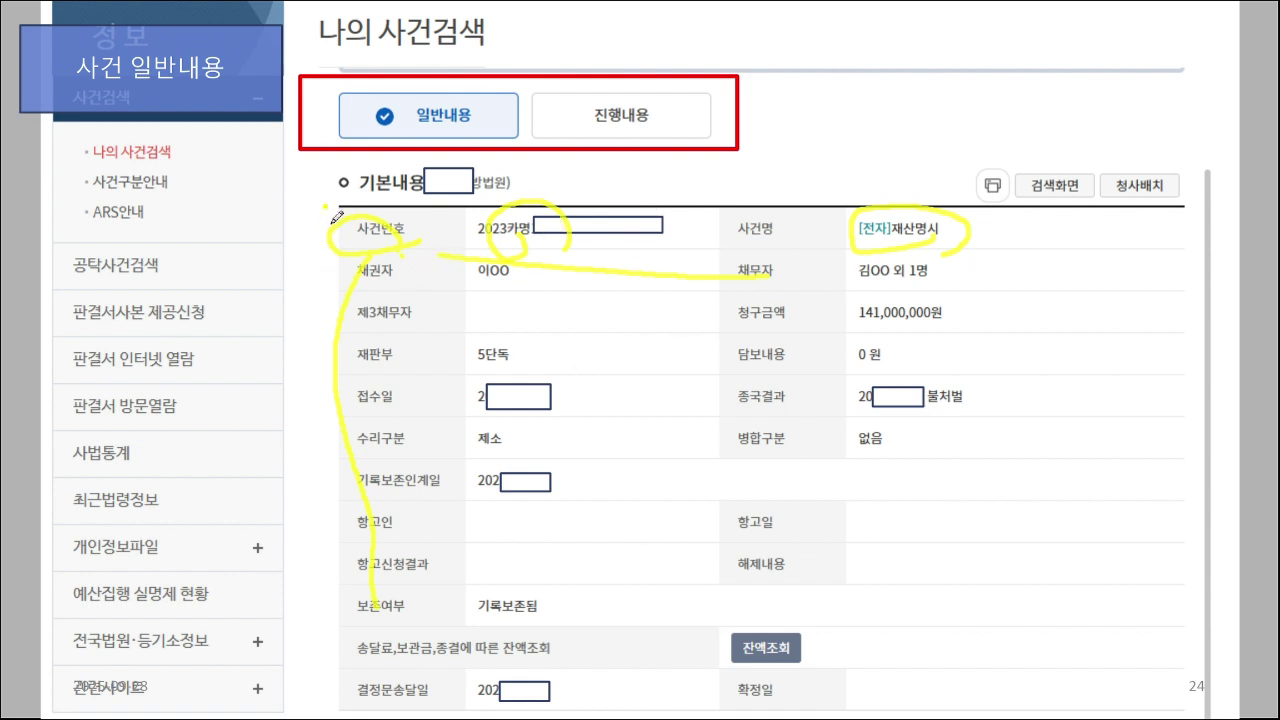
Underline the 접수일, 종국결과 and party rows, circle 5단독, and tick the 141,000,000원 amount.
{"action": "mouse_move", "coordinate": [330, 213]}
{"action": "left_mouse_down"}
{"action": "mouse_move", "coordinate": [350, 503]}
{"action": "mouse_move", "coordinate": [352, 472]}
{"action": "left_mouse_up"}
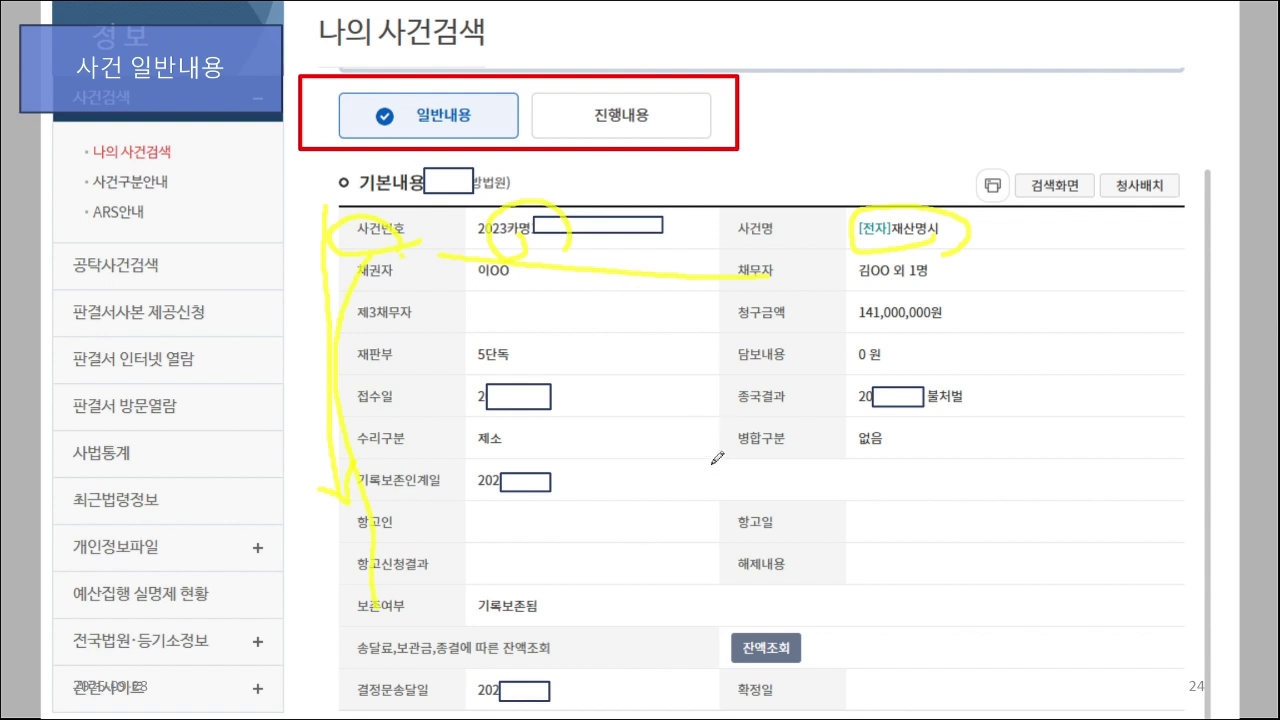
{"action": "left_click_drag", "start_coordinate": [398, 412], "coordinate": [556, 414]}
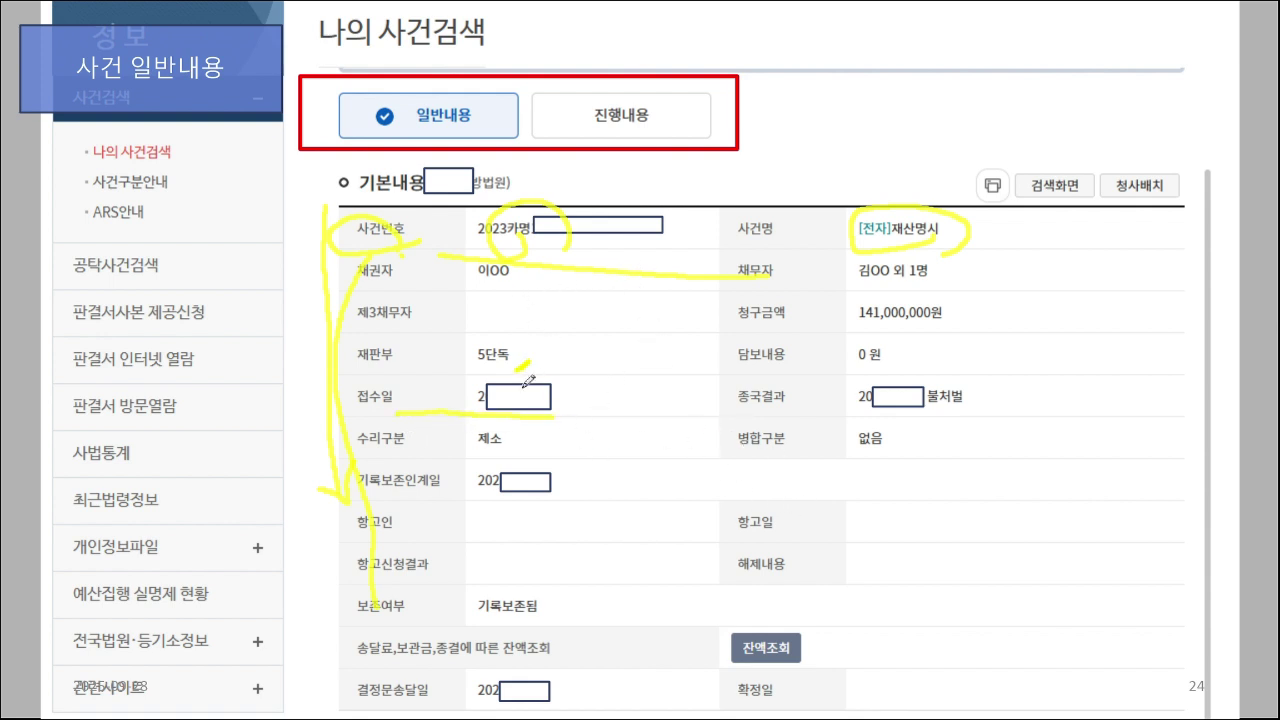
{"action": "mouse_move", "coordinate": [528, 360]}
{"action": "left_mouse_down"}
{"action": "mouse_move", "coordinate": [466, 350]}
{"action": "mouse_move", "coordinate": [516, 340]}
{"action": "mouse_move", "coordinate": [588, 392]}
{"action": "left_mouse_up"}
{"action": "left_click_drag", "start_coordinate": [740, 348], "coordinate": [748, 390]}
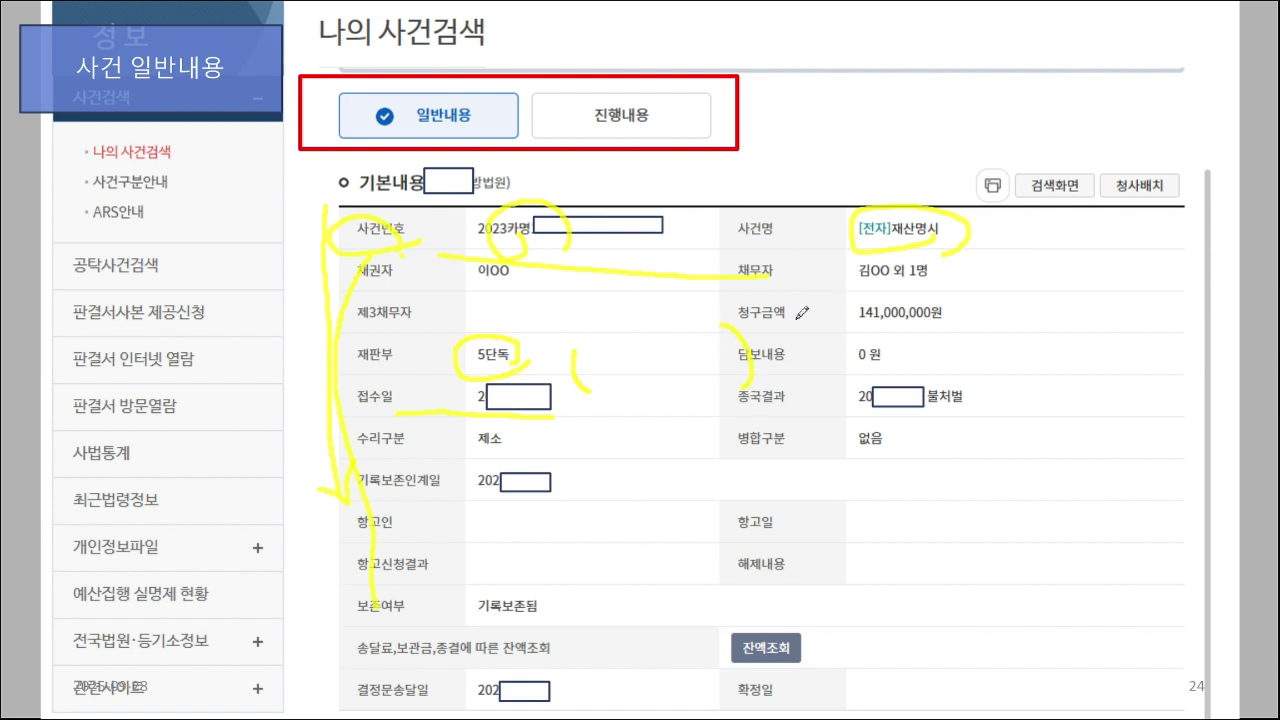
{"action": "left_click_drag", "start_coordinate": [757, 422], "coordinate": [1058, 418]}
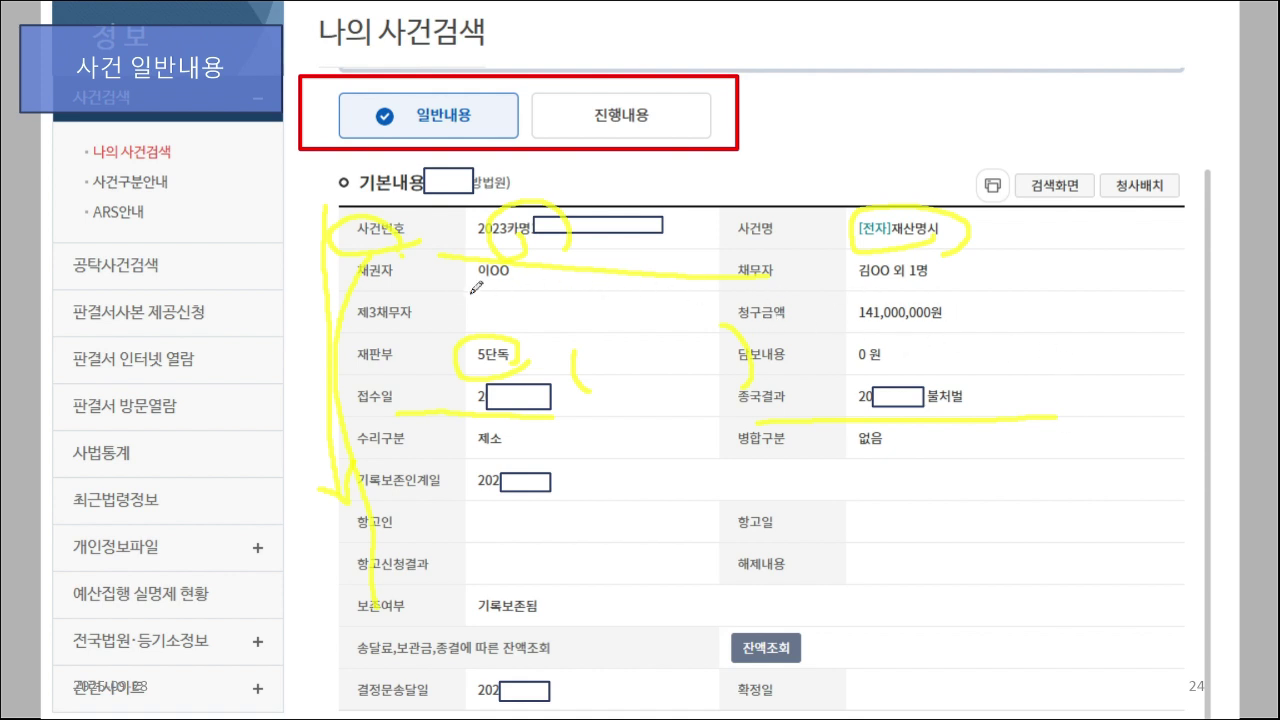
{"action": "left_click_drag", "start_coordinate": [435, 280], "coordinate": [1012, 271]}
{"action": "left_click_drag", "start_coordinate": [975, 320], "coordinate": [1064, 294]}
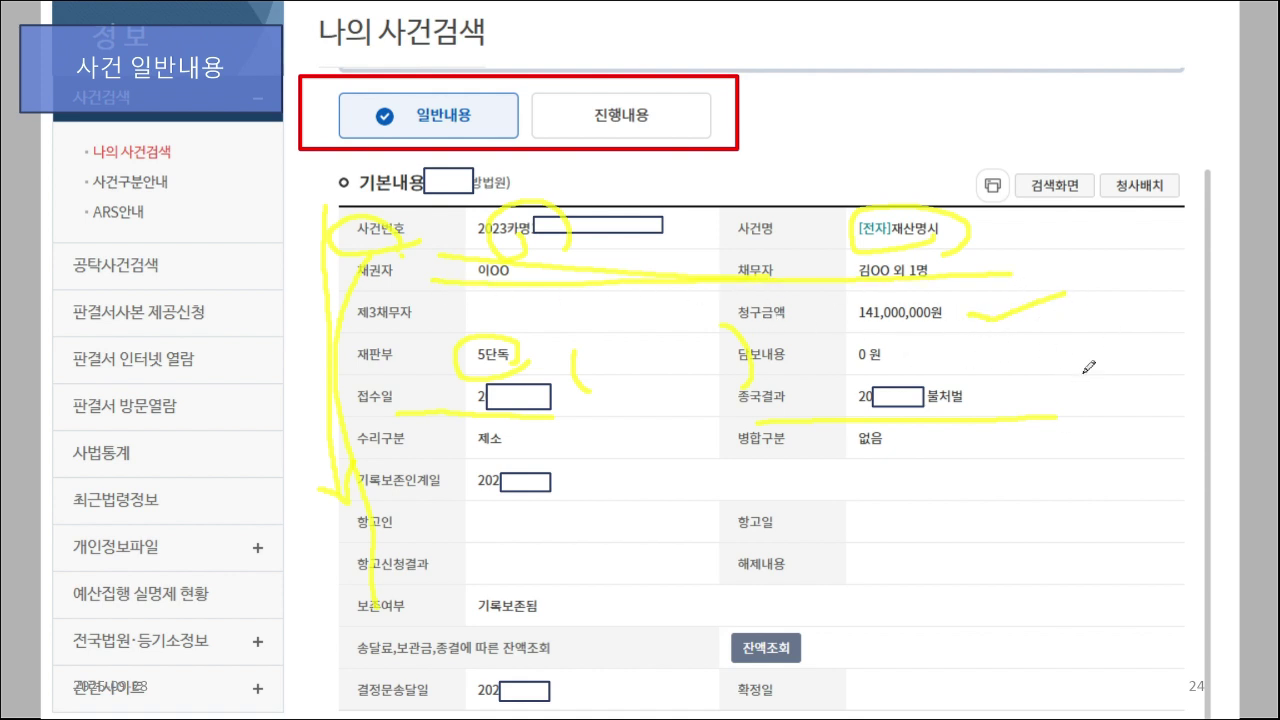
Tick the 2023.08.25 종결 hearing, circle 보정명령내용 and 관련사건내용, and arrow down to 당사자내용.
{"action": "key", "text": "Right"}
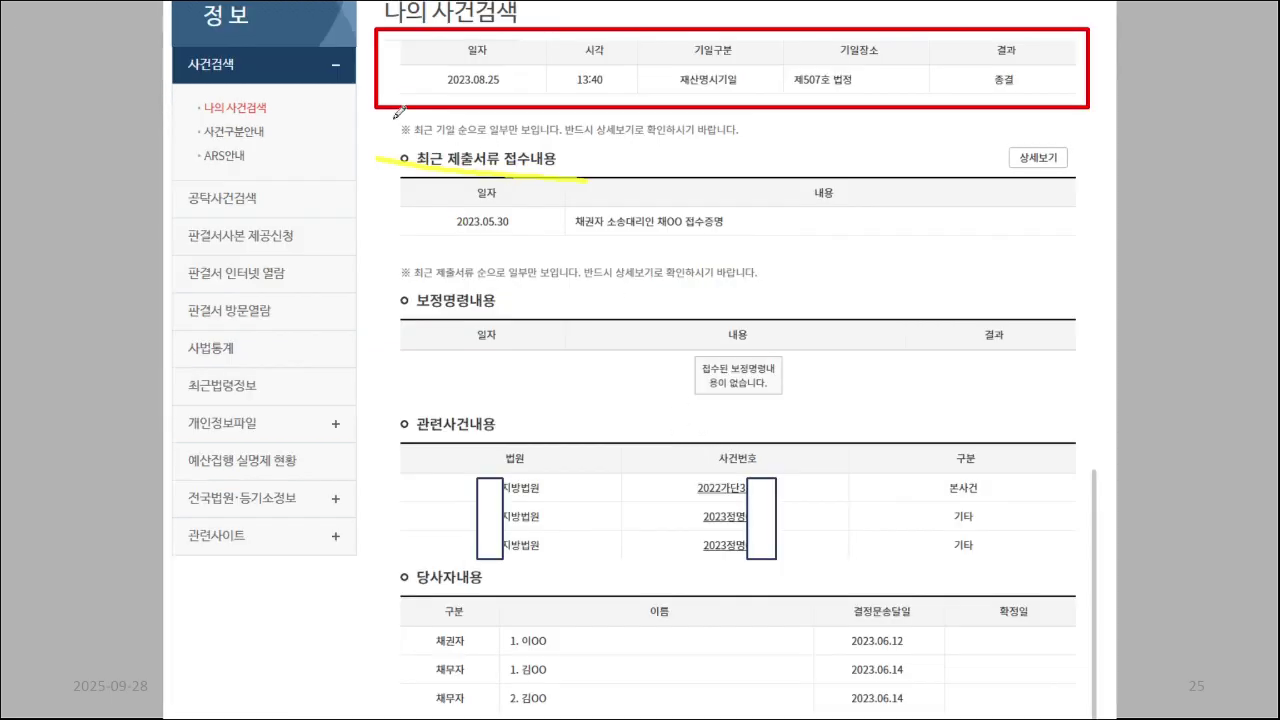
{"action": "left_click_drag", "start_coordinate": [410, 94], "coordinate": [952, 111]}
{"action": "left_click_drag", "start_coordinate": [1007, 62], "coordinate": [1058, 38]}
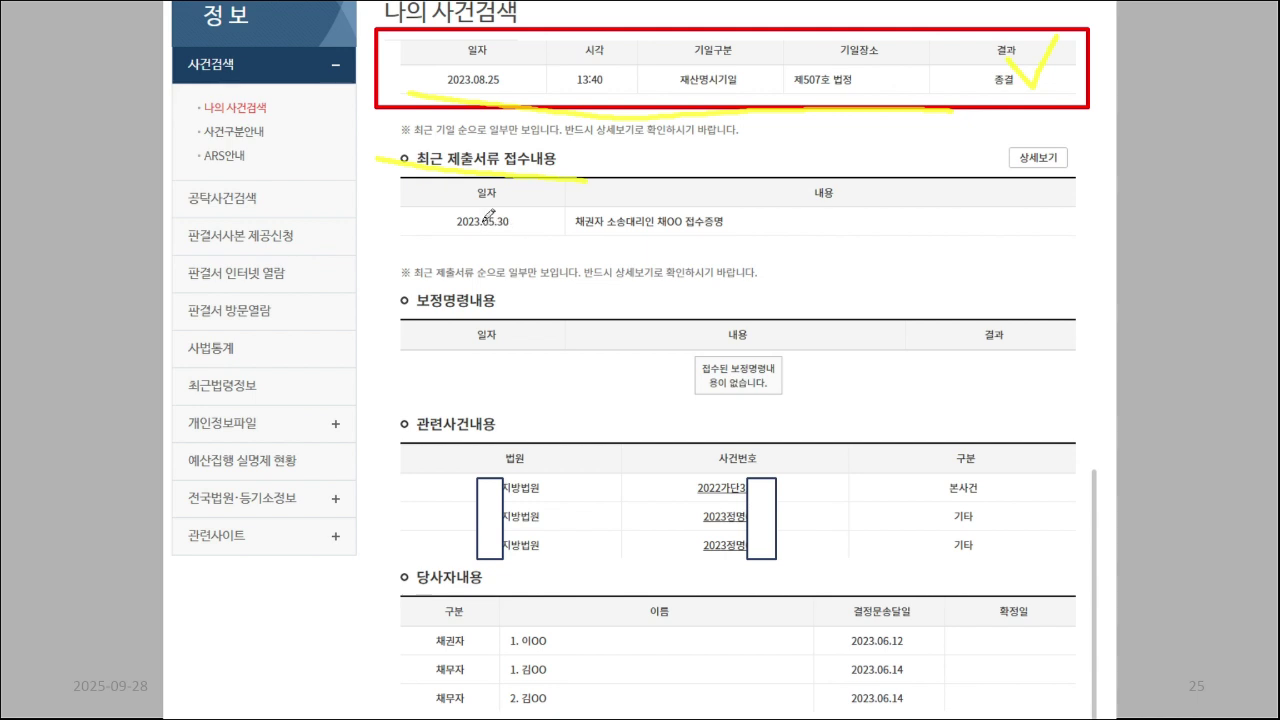
{"action": "mouse_move", "coordinate": [588, 158]}
{"action": "left_mouse_down"}
{"action": "mouse_move", "coordinate": [612, 174]}
{"action": "mouse_move", "coordinate": [722, 136]}
{"action": "left_mouse_up"}
{"action": "mouse_move", "coordinate": [517, 325]}
{"action": "left_mouse_down"}
{"action": "mouse_move", "coordinate": [402, 280]}
{"action": "mouse_move", "coordinate": [510, 312]}
{"action": "left_mouse_up"}
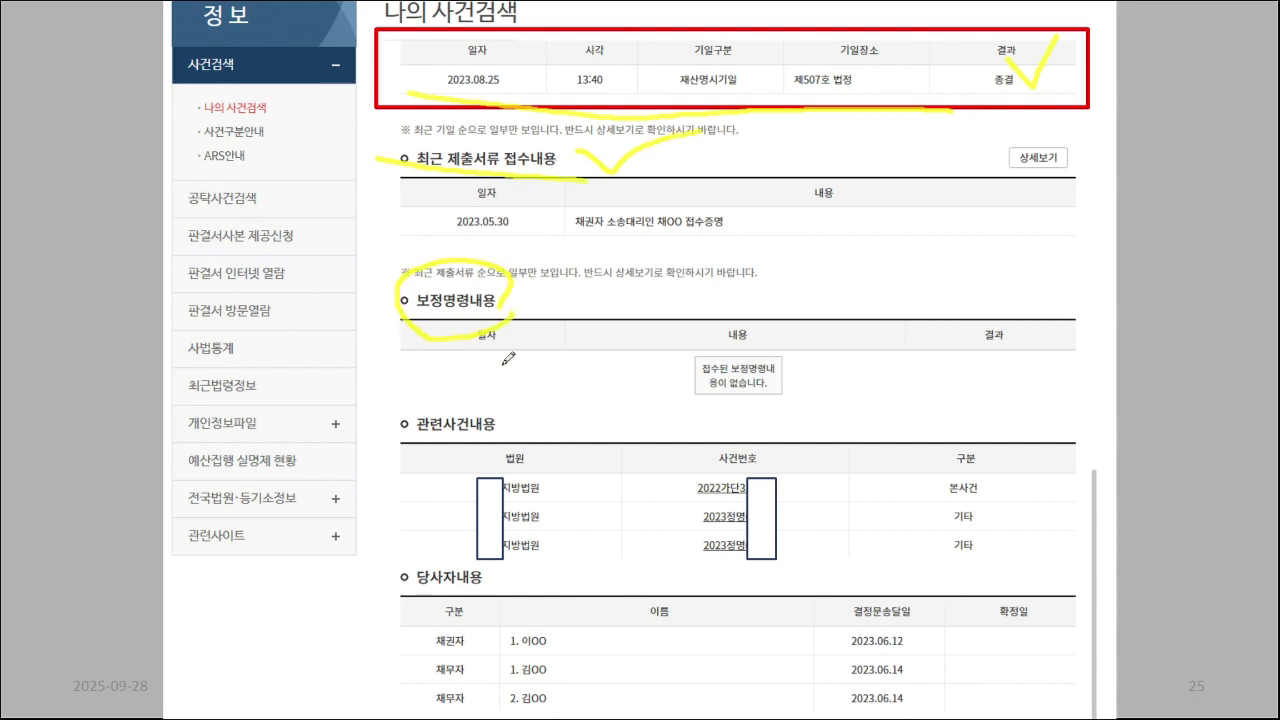
{"action": "left_click_drag", "start_coordinate": [500, 458], "coordinate": [534, 428]}
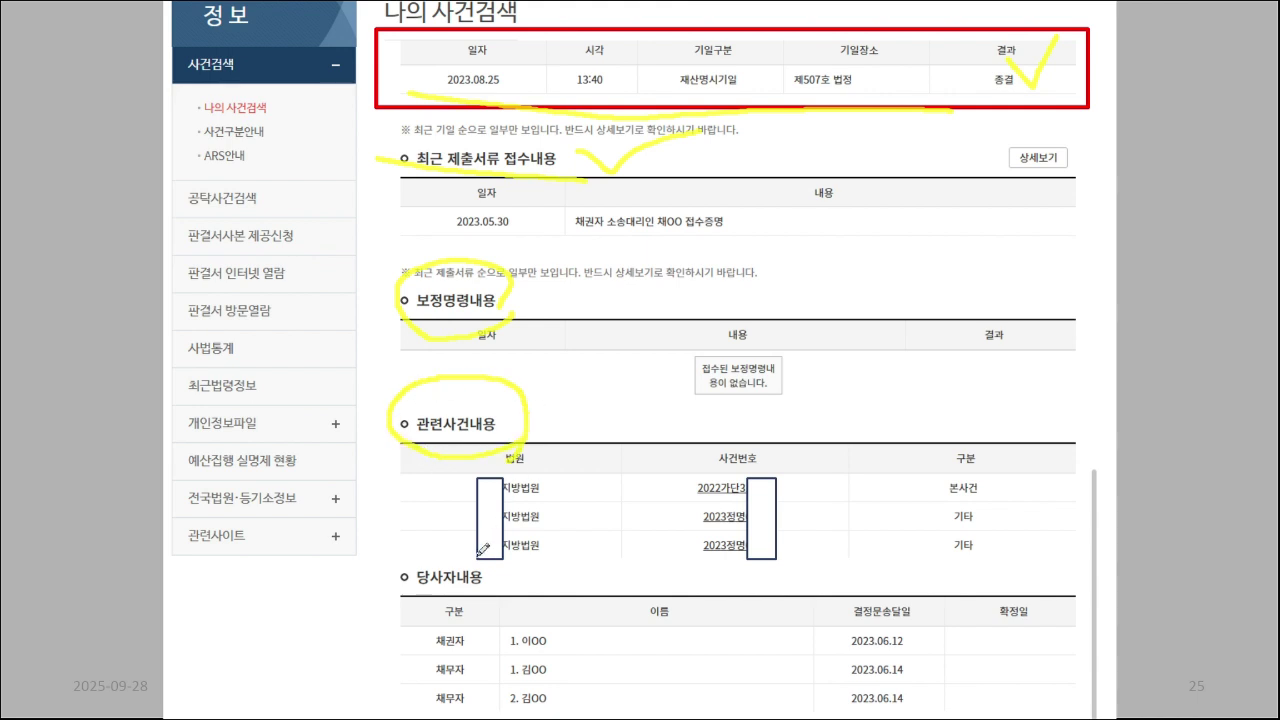
{"action": "mouse_move", "coordinate": [378, 64]}
{"action": "left_mouse_down"}
{"action": "mouse_move", "coordinate": [356, 168]}
{"action": "mouse_move", "coordinate": [386, 678]}
{"action": "mouse_move", "coordinate": [428, 558]}
{"action": "left_mouse_up"}
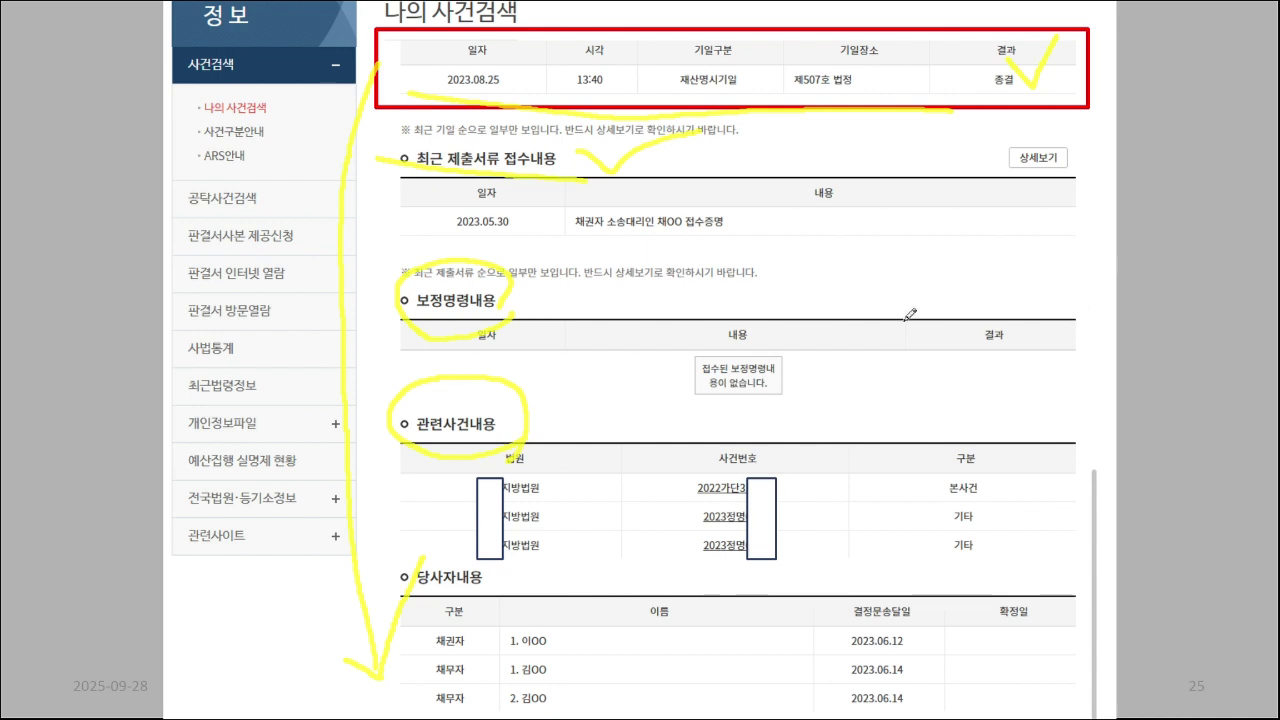
{"action": "key", "text": "Right"}
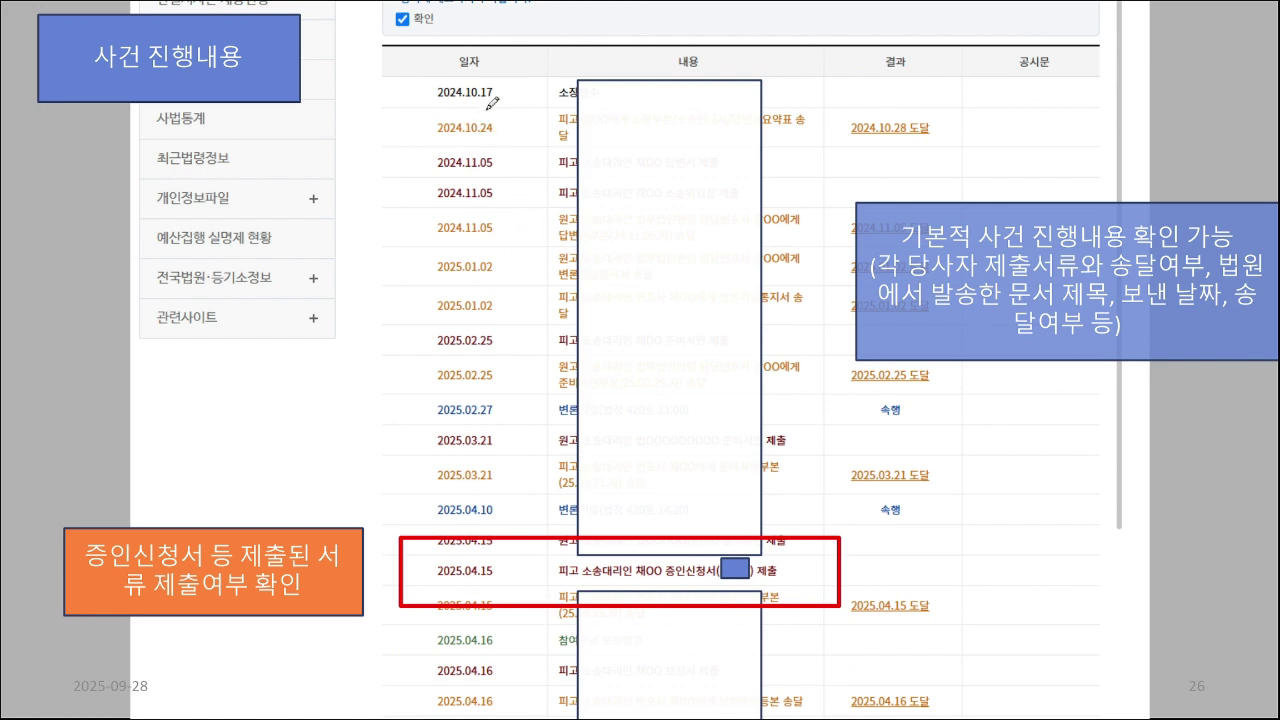
Draw an arrow down the date column to the red box.
{"action": "left_click_drag", "start_coordinate": [400, 88], "coordinate": [398, 528]}
{"action": "left_click_drag", "start_coordinate": [360, 488], "coordinate": [400, 530]}
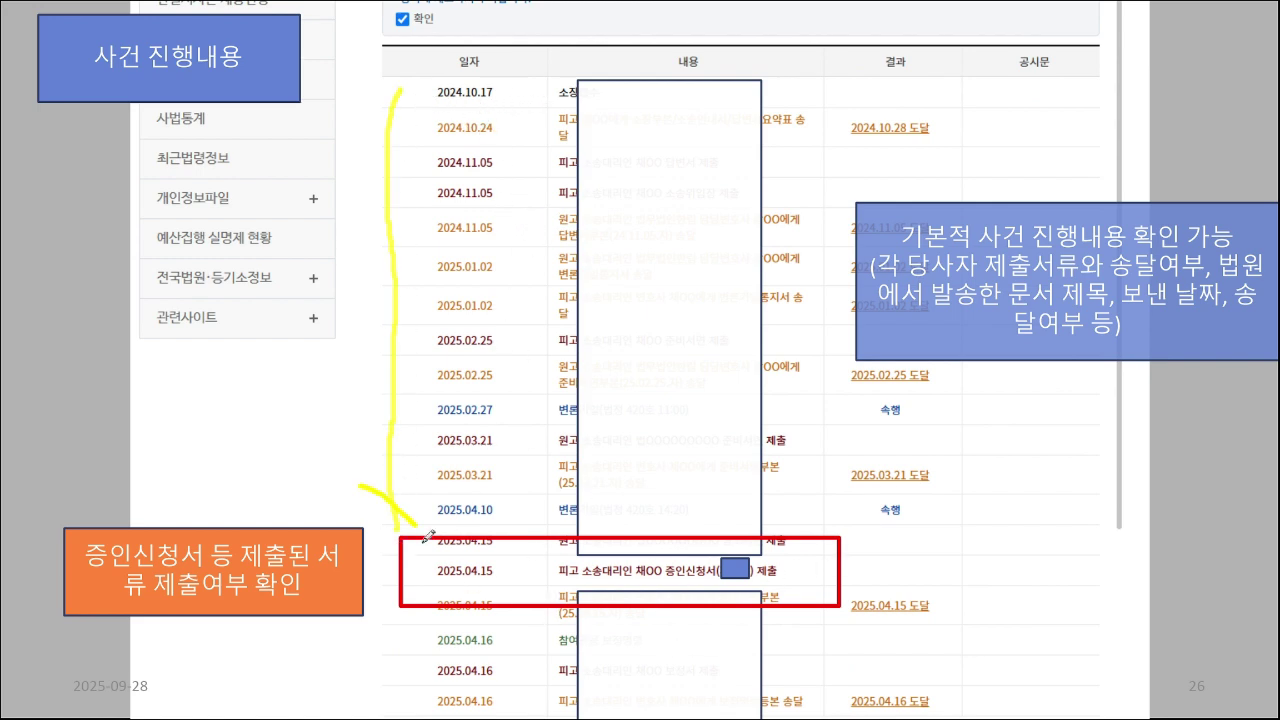
{"action": "left_click_drag", "start_coordinate": [445, 476], "coordinate": [428, 535]}
{"action": "left_click", "coordinate": [1053, 119]}
Underline the 2024.11.05–2025.04.10 rows and 증인신청서 entry, circling the 2025.02.25 and 2025.03.21 도달 results.
{"action": "left_click_drag", "start_coordinate": [492, 195], "coordinate": [794, 195]}
{"action": "left_click_drag", "start_coordinate": [443, 248], "coordinate": [840, 265]}
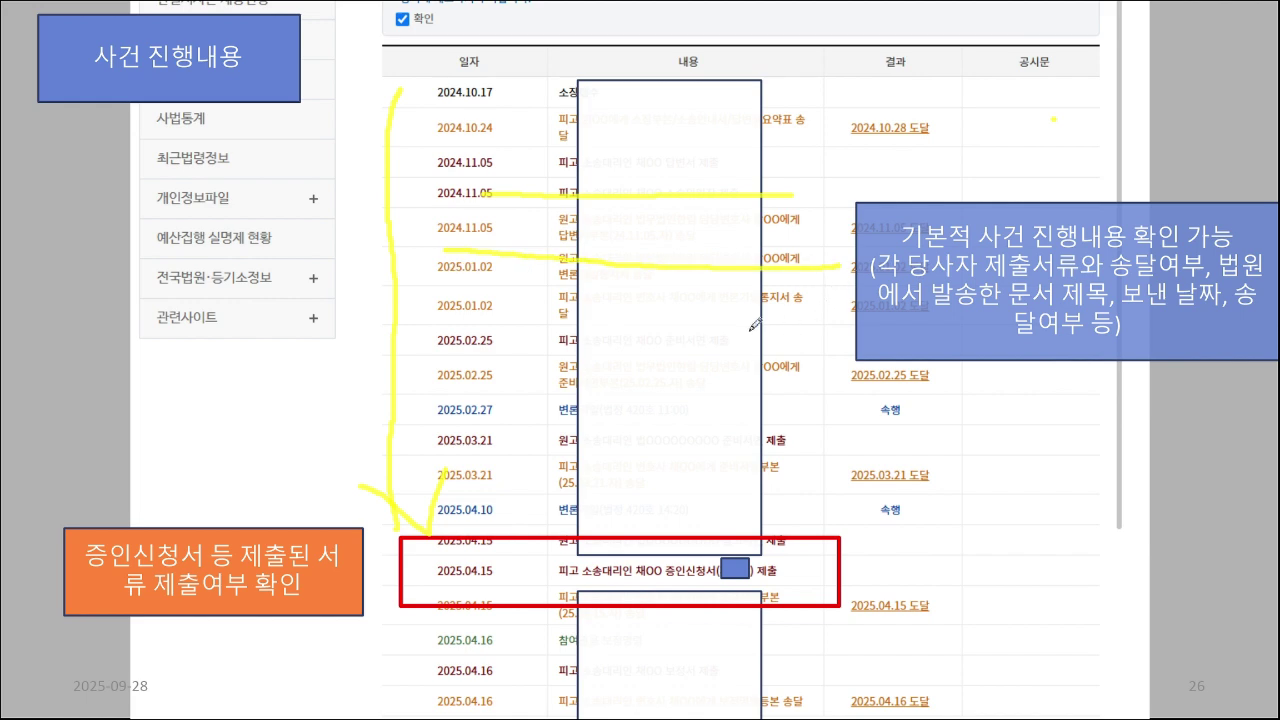
{"action": "left_click_drag", "start_coordinate": [938, 372], "coordinate": [940, 386]}
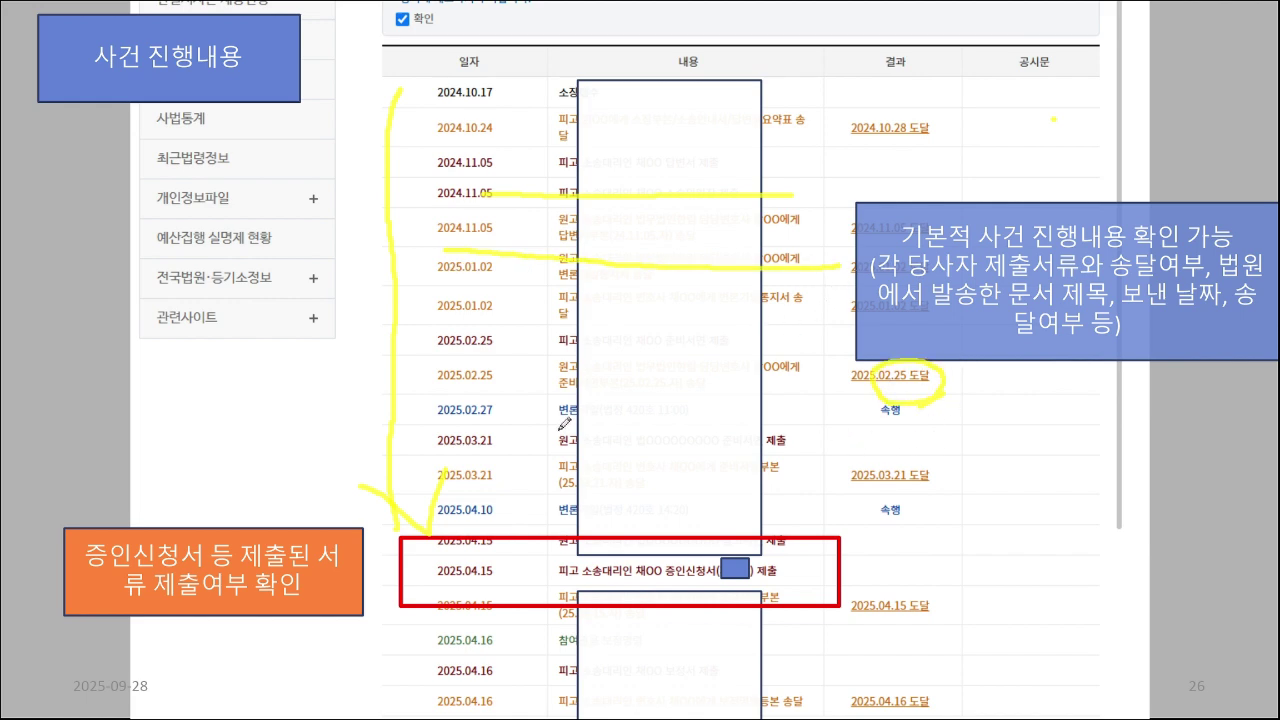
{"action": "mouse_move", "coordinate": [432, 418]}
{"action": "left_mouse_down"}
{"action": "mouse_move", "coordinate": [811, 434]}
{"action": "mouse_move", "coordinate": [926, 423]}
{"action": "mouse_move", "coordinate": [957, 454]}
{"action": "mouse_move", "coordinate": [936, 452]}
{"action": "left_mouse_up"}
{"action": "left_click_drag", "start_coordinate": [550, 514], "coordinate": [781, 514]}
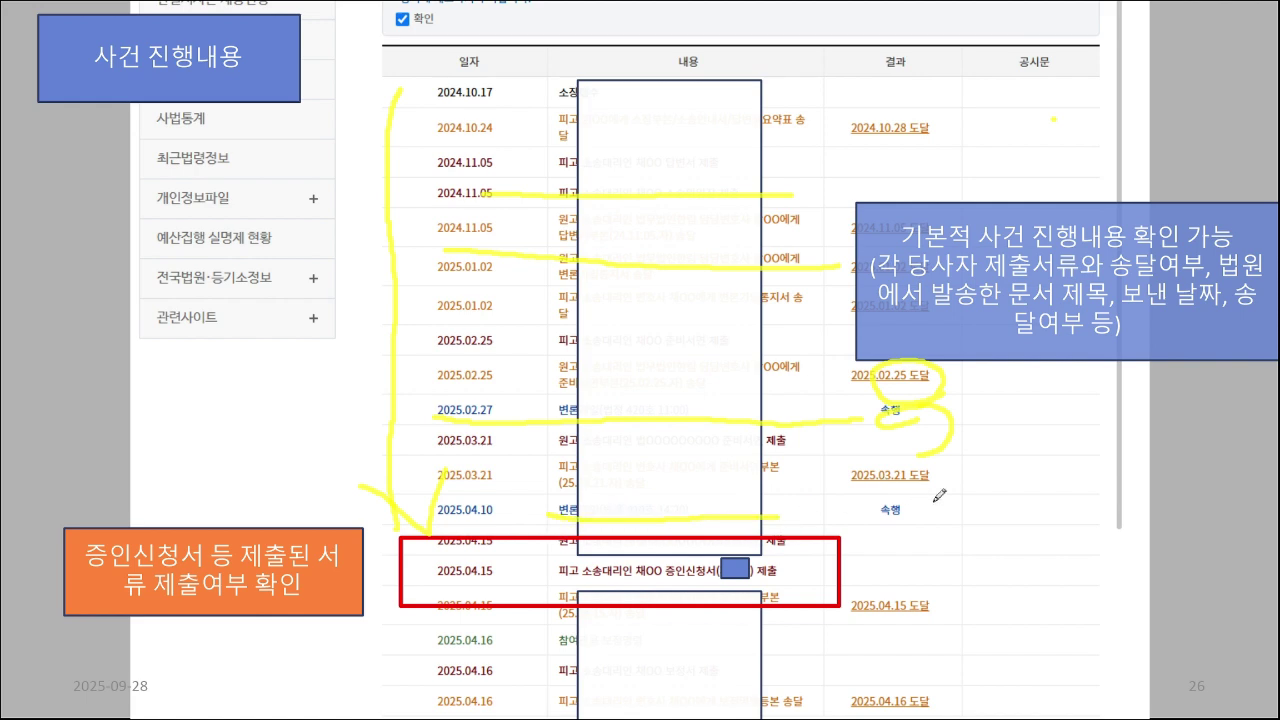
{"action": "mouse_move", "coordinate": [972, 490]}
{"action": "left_mouse_down"}
{"action": "mouse_move", "coordinate": [852, 500]}
{"action": "mouse_move", "coordinate": [952, 468]}
{"action": "left_mouse_up"}
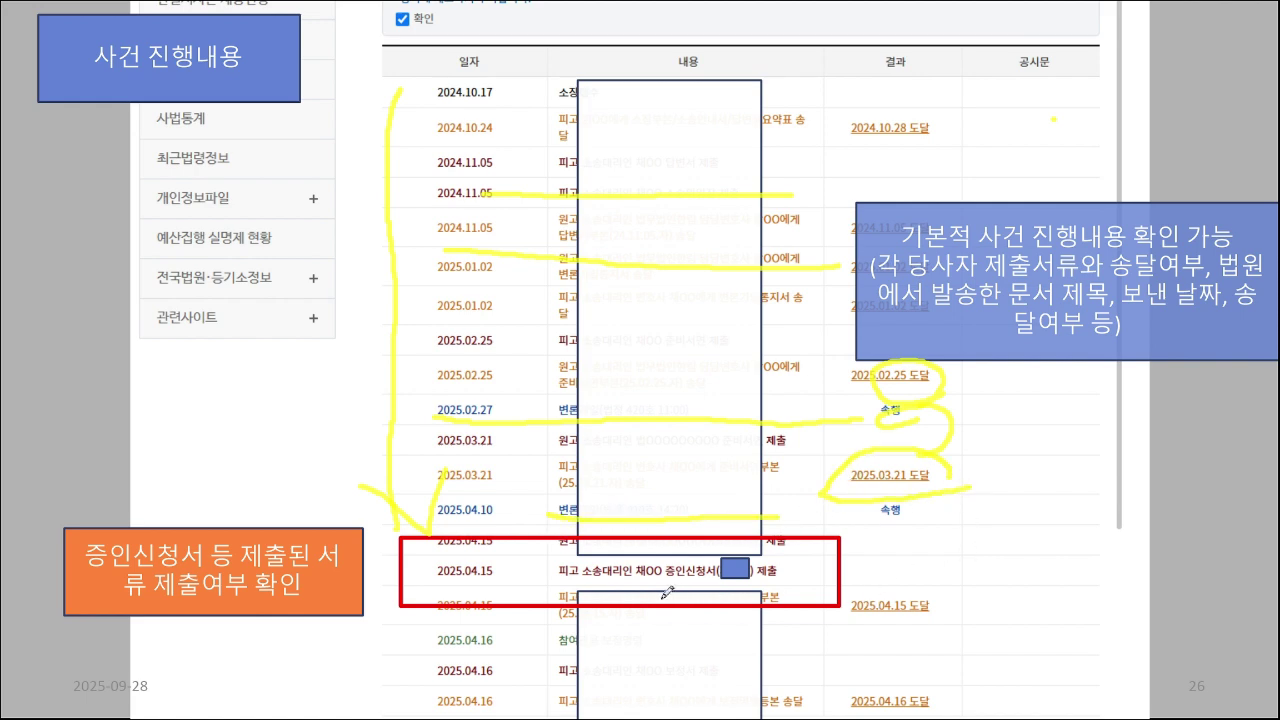
{"action": "left_click_drag", "start_coordinate": [636, 575], "coordinate": [808, 577]}
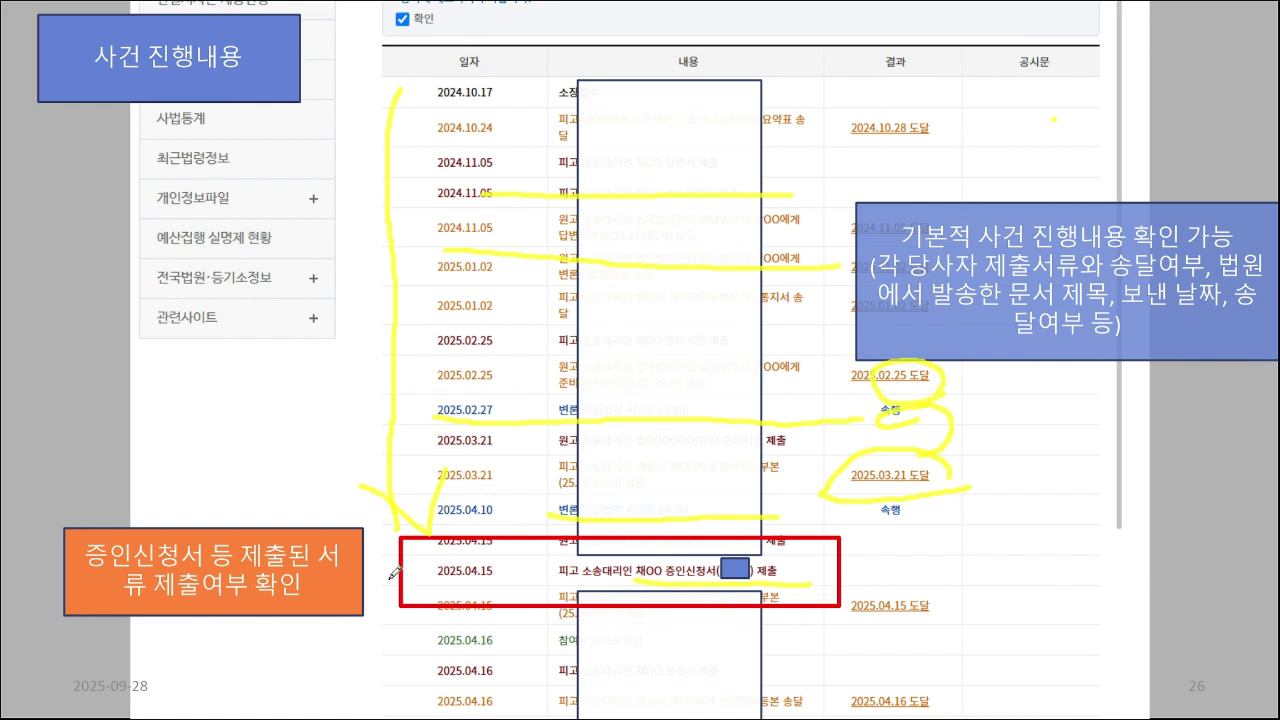